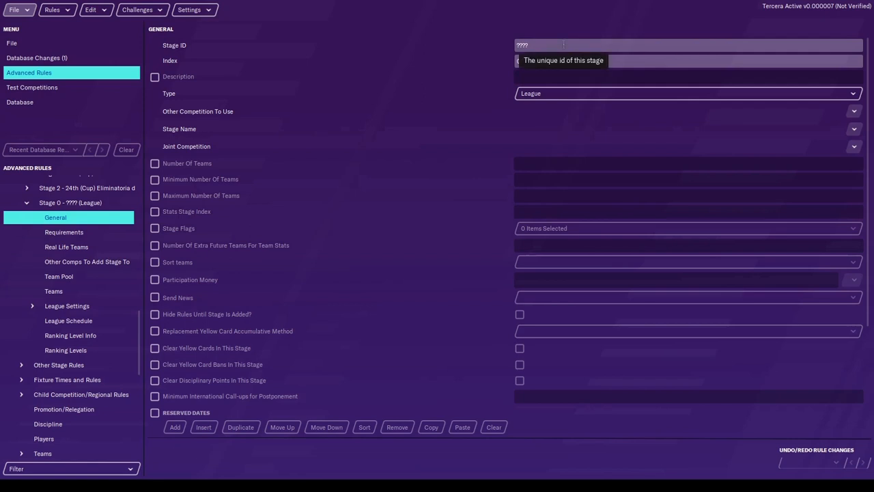
# Step: Set the new stage's ID to 3fp and its index to 3
pyautogui.click(563, 45)
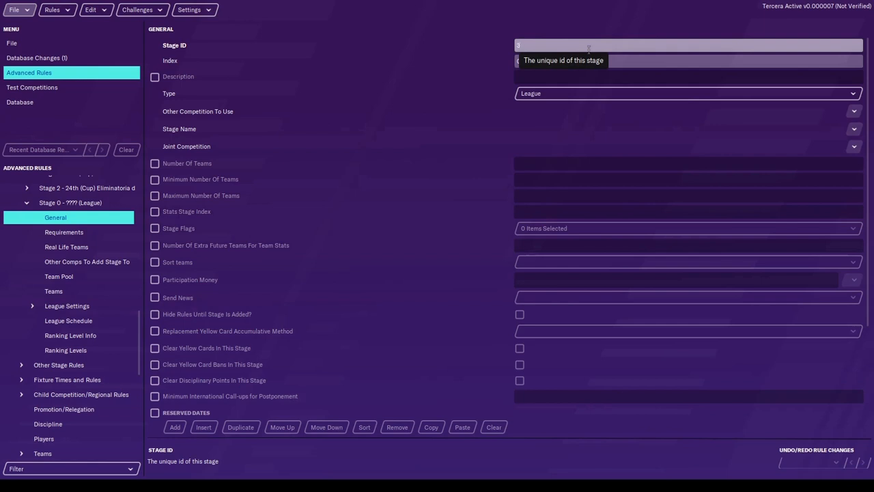
pyautogui.write('3FP')
pyautogui.press('BackSpace')
pyautogui.press('BackSpace')
pyautogui.write('fp')
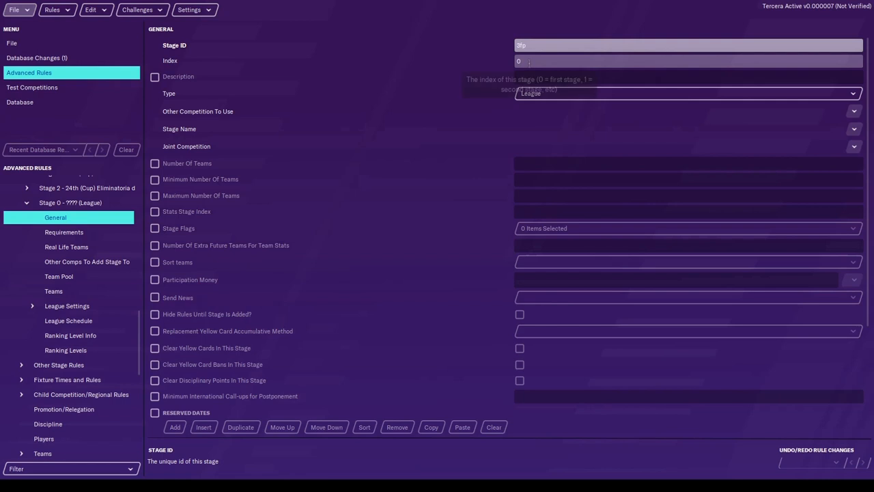
pyautogui.press('Tab')
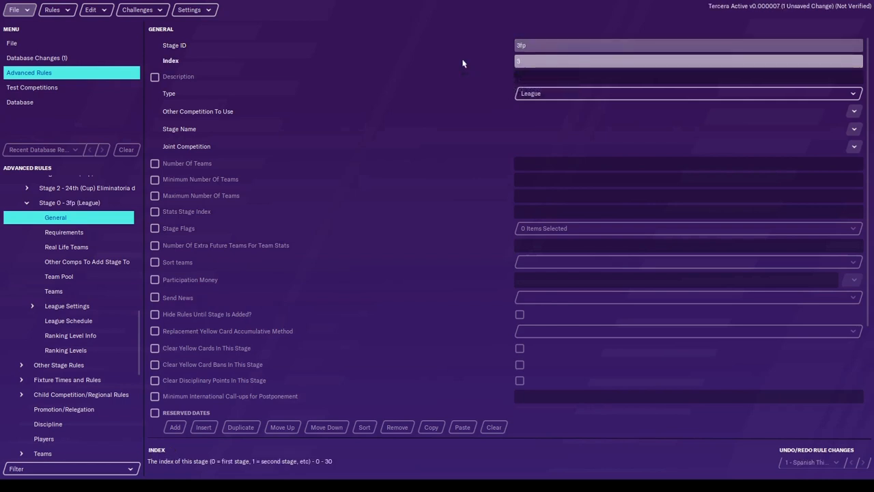
pyautogui.write('3')
# Step: Enable the stage description, enter "Fase final de promoción", and set the stage type to Cup
pyautogui.press('Tab')
pyautogui.press('space')
pyautogui.press('Tab')
pyautogui.write('Fase f')
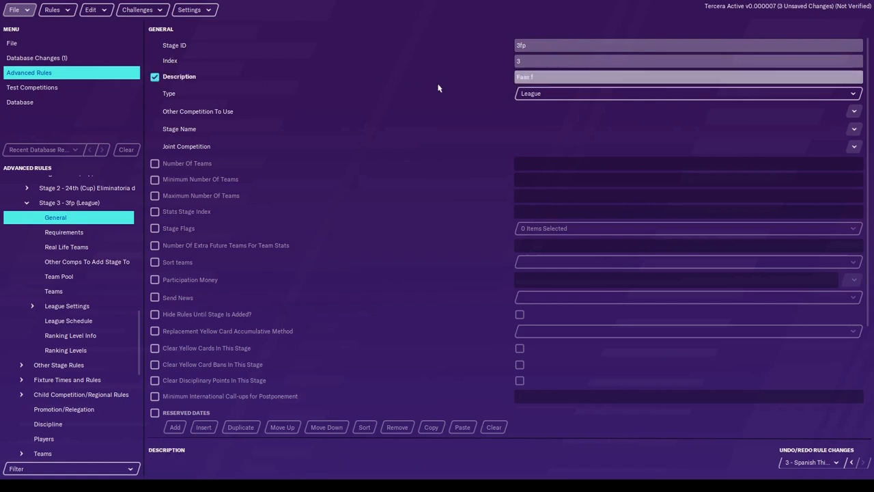
pyautogui.write('inal de promoción')
pyautogui.click(550, 94)
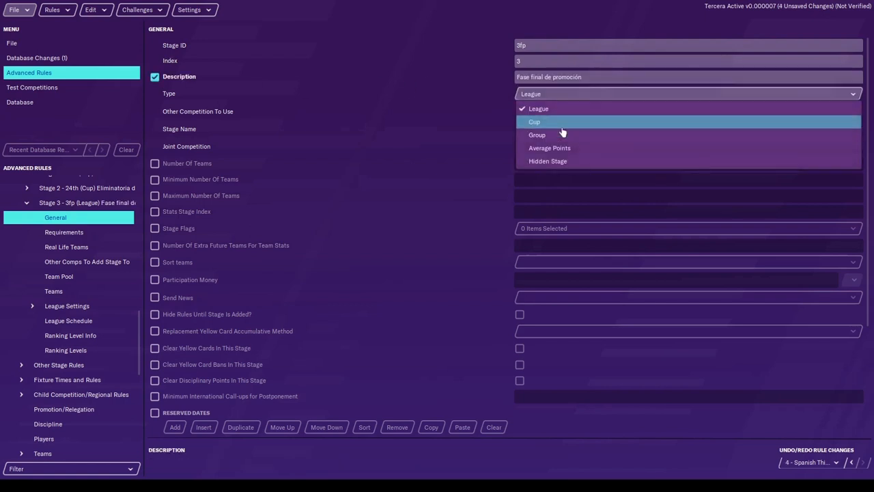
pyautogui.click(561, 128)
# Step: Search the stage names containing "stage" and assign Final Stage as the stage name
pyautogui.click(853, 121)
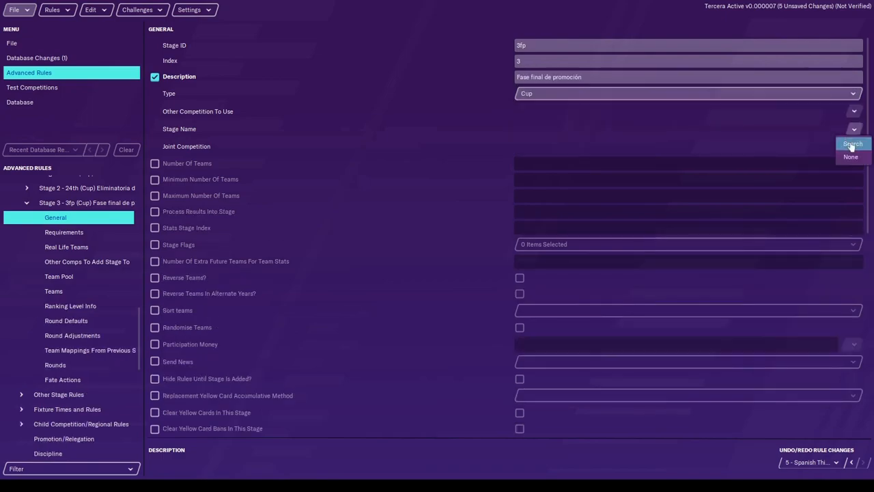
pyautogui.click(851, 140)
pyautogui.press('Return')
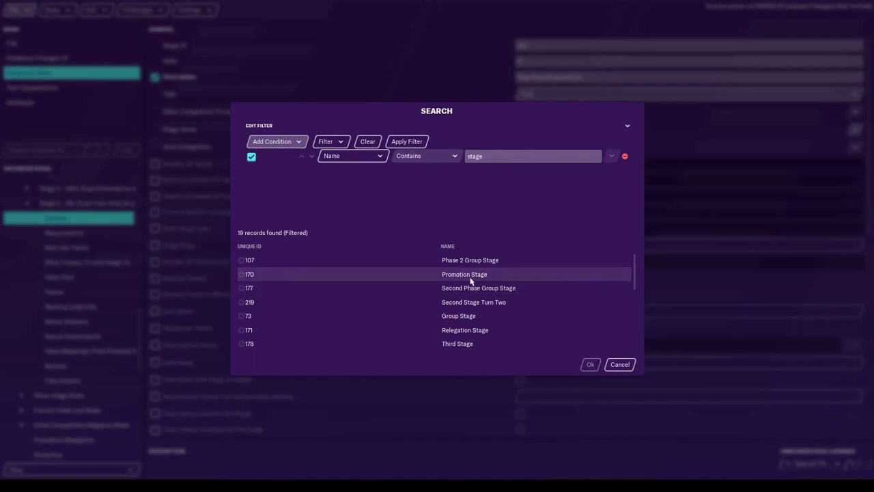
pyautogui.scroll(-6, 471, 281)
pyautogui.scroll(-1, 470, 282)
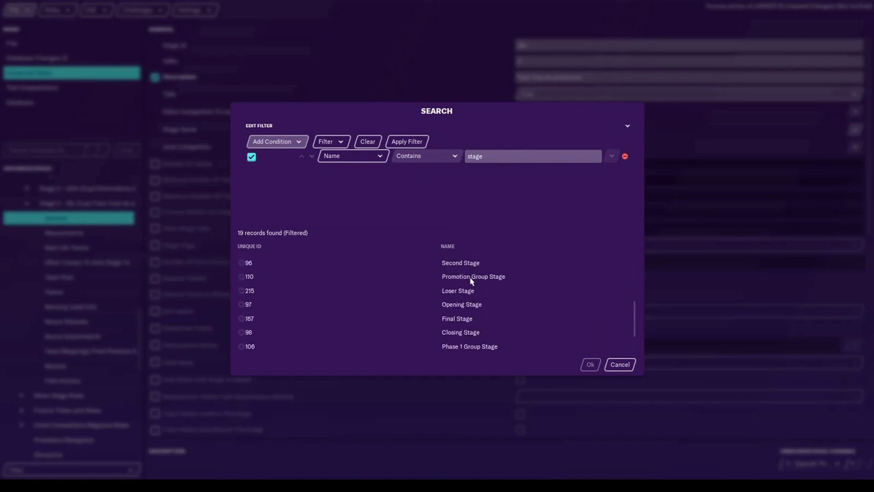
pyautogui.doubleClick(452, 318)
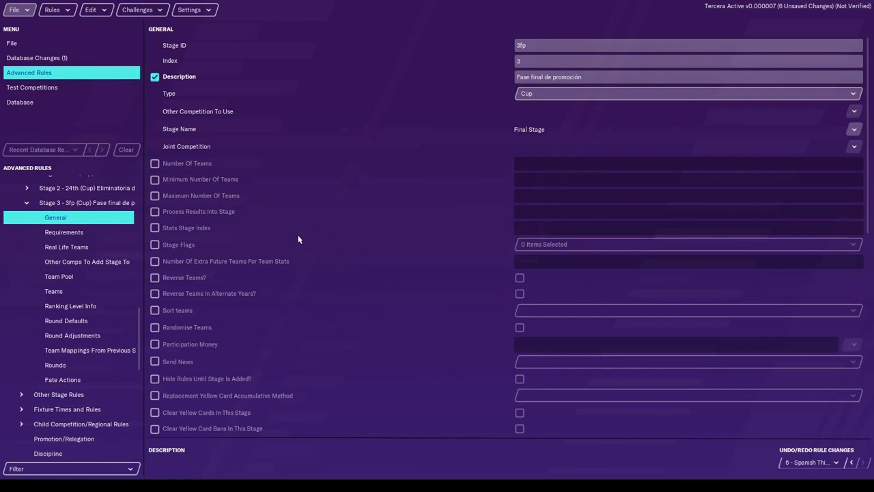
# Step: Enable the number of teams for the 3fp stage and set it to 36
pyautogui.click(155, 164)
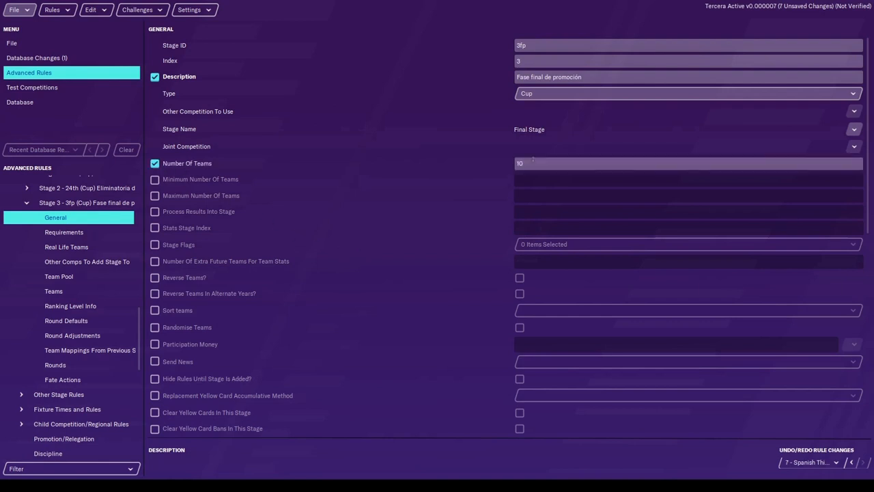
pyautogui.write('36')
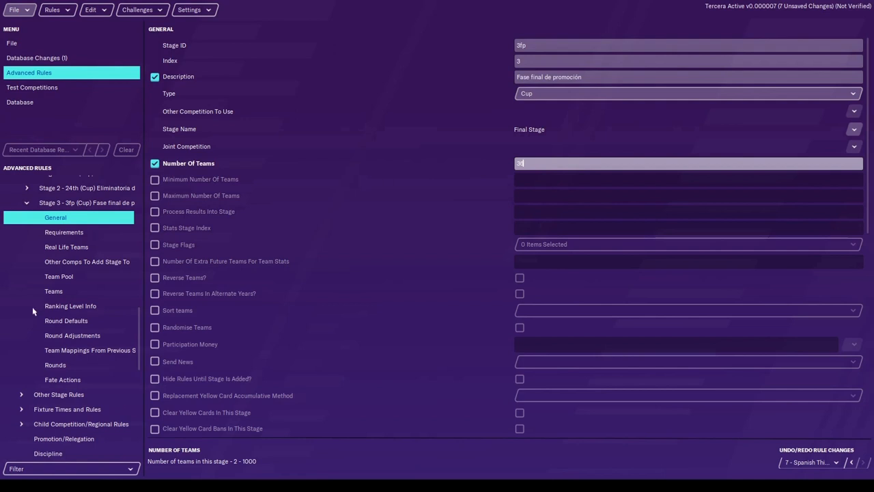
pyautogui.press('Return')
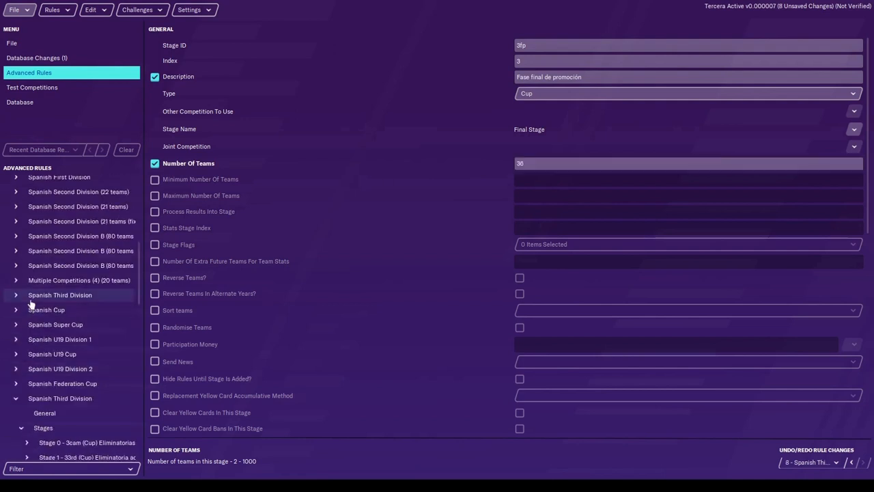
# Step: Examine the general settings of the ply1 and ply2 playoff stages in the Spanish Second Division B rules
pyautogui.click(27, 326)
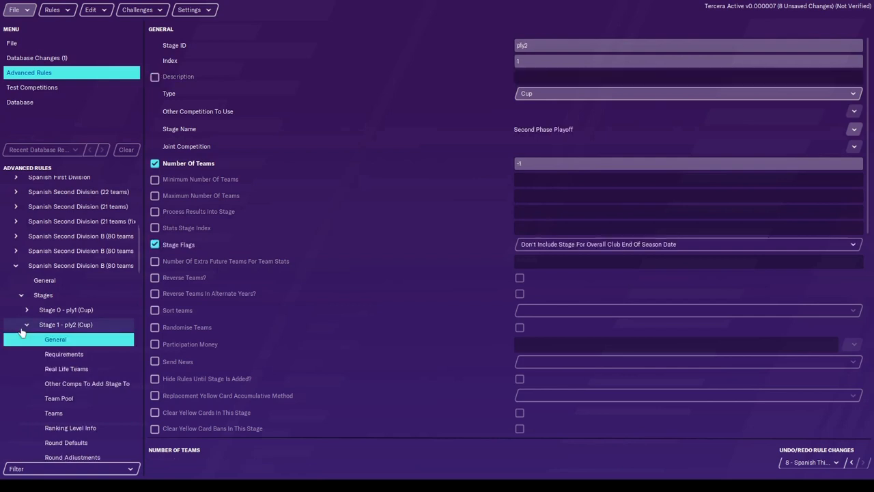
pyautogui.scroll(-3, 80, 359)
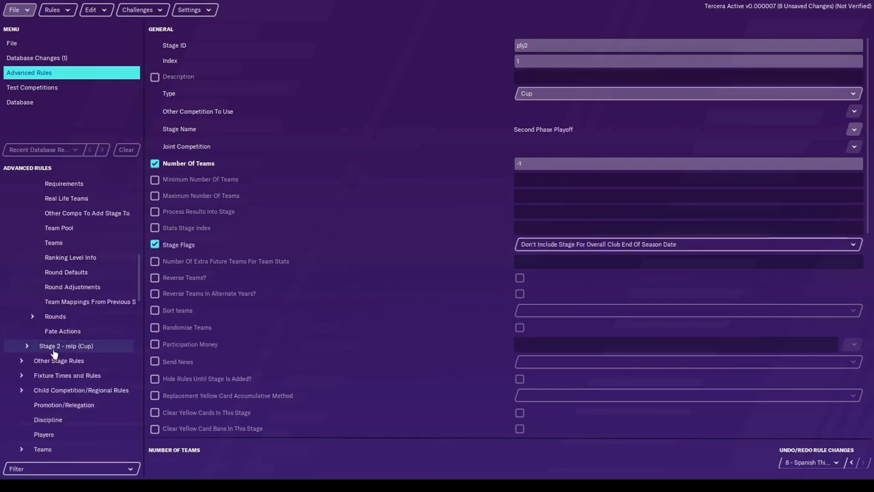
pyautogui.scroll(3, 54, 354)
pyautogui.scroll(3, 53, 354)
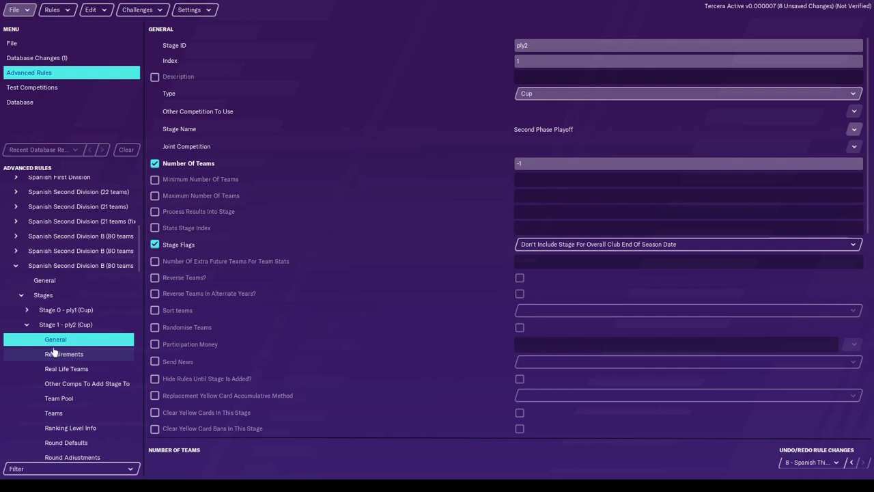
pyautogui.click(65, 310)
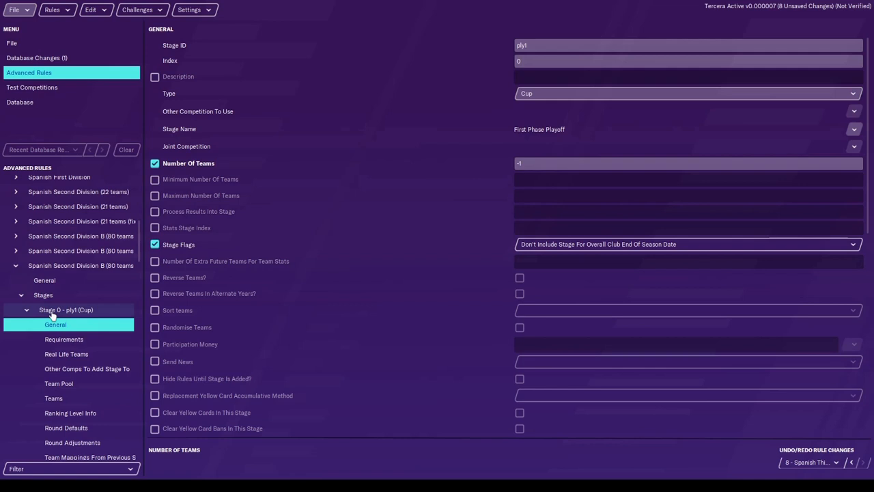
pyautogui.scroll(-3, 52, 314)
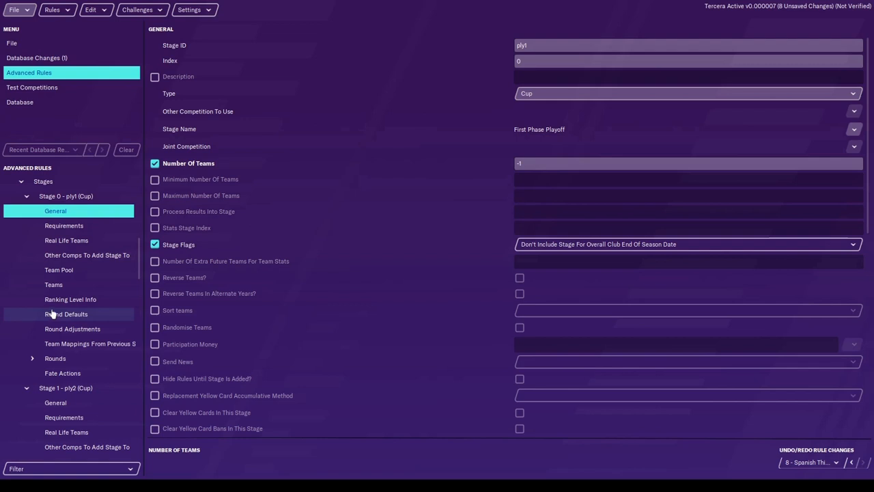
pyautogui.scroll(-3, 52, 313)
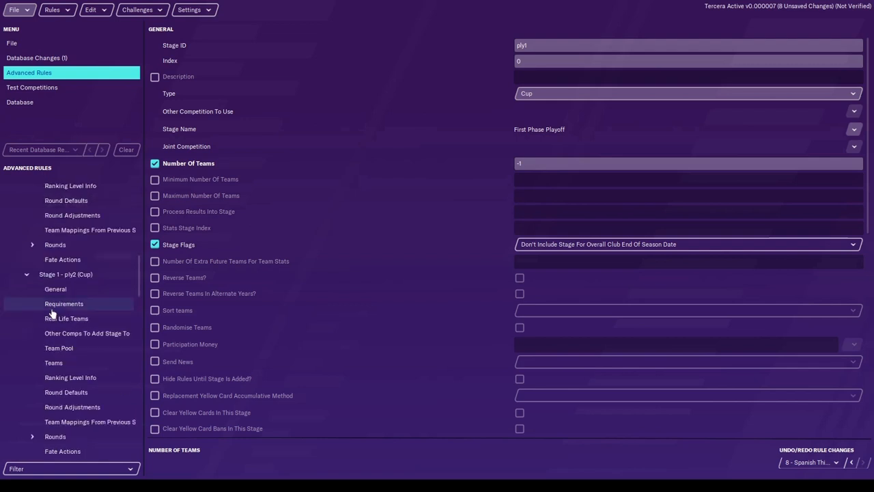
pyautogui.click(57, 289)
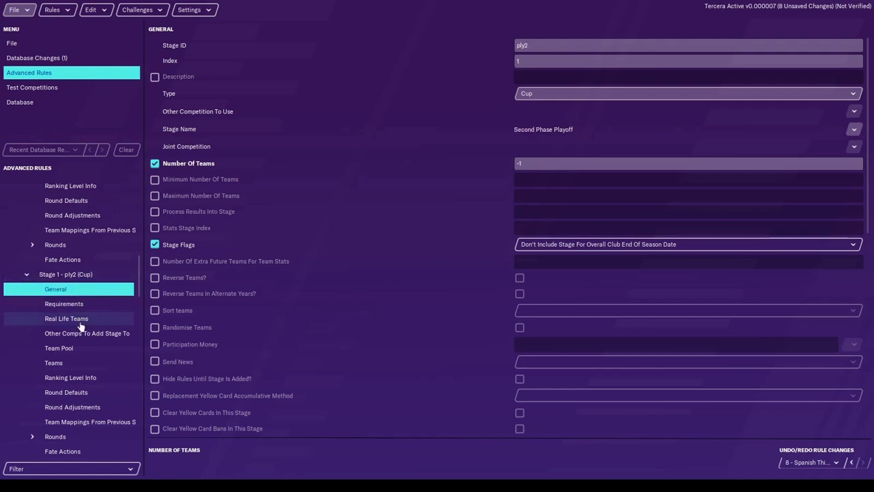
# Step: Examine the ply2 stage's team rules, including the Add Space For Team entry and the seeding method options of a Second Division B3 qualification rule
pyautogui.click(58, 363)
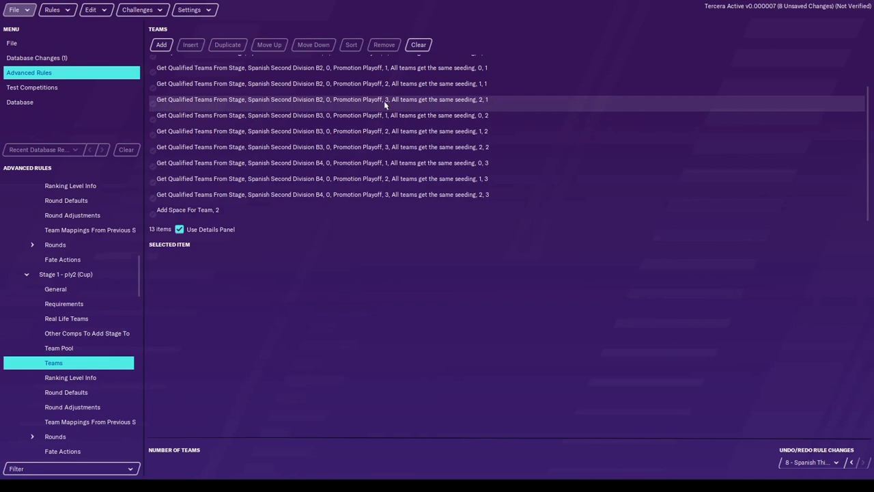
pyautogui.click(247, 219)
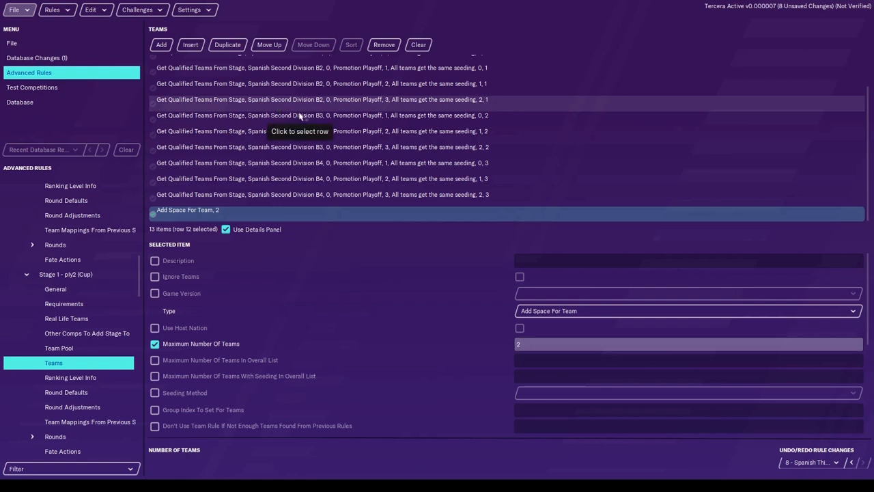
pyautogui.scroll(-3, 54, 218)
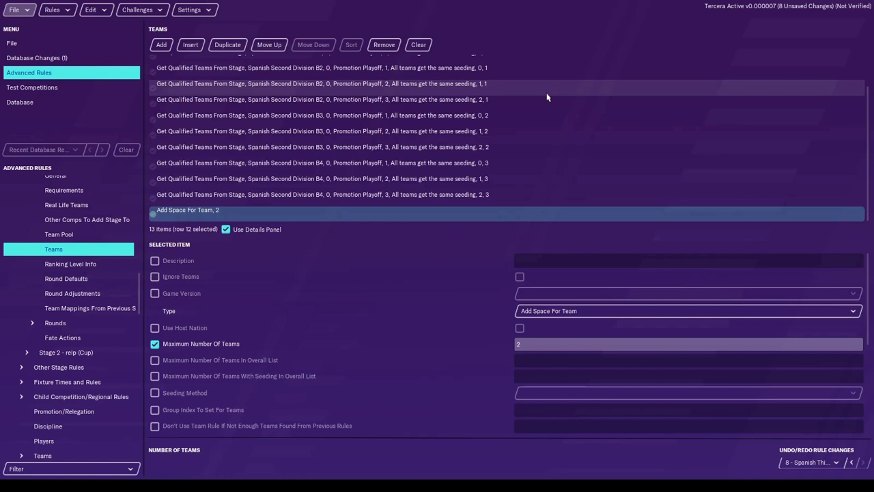
pyautogui.click(479, 147)
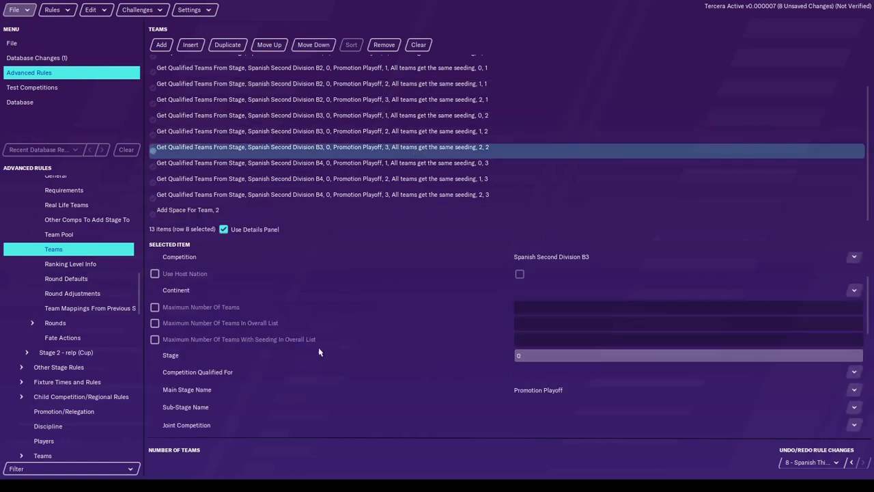
pyautogui.scroll(-1, 318, 353)
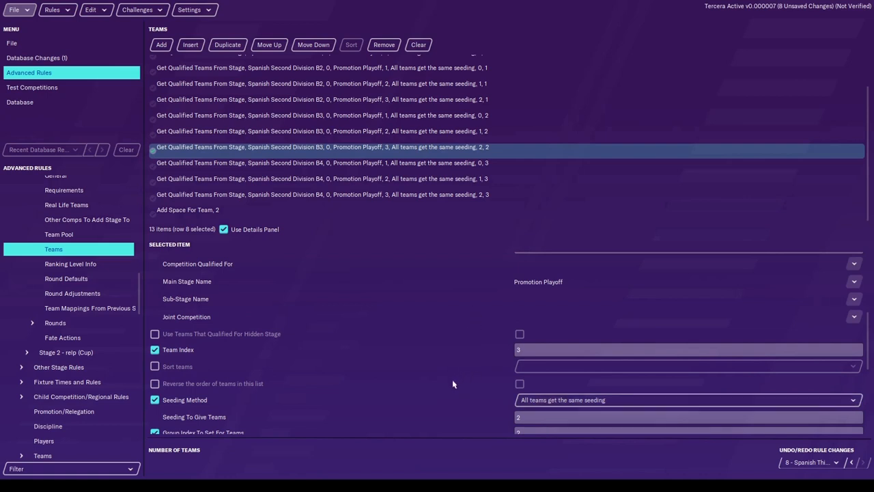
pyautogui.scroll(-1, 452, 380)
pyautogui.click(517, 329)
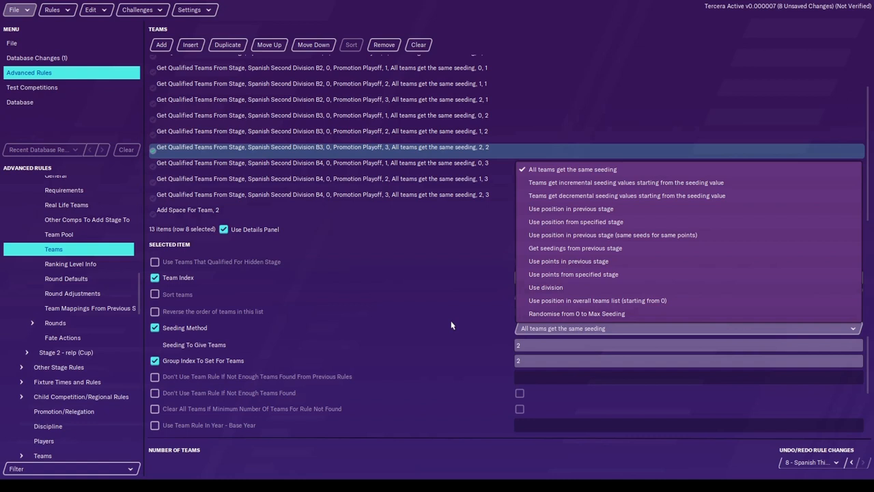
pyautogui.click(431, 284)
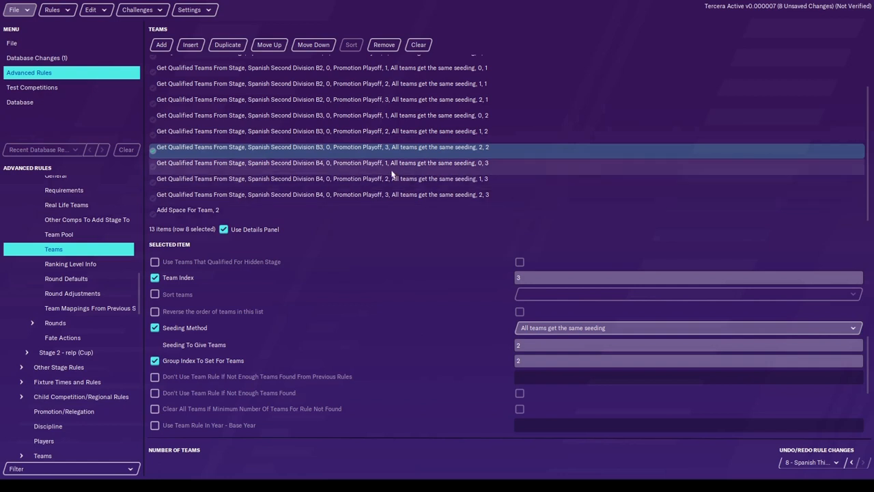
# Step: Examine the ply2 stage's ranking, round and team mapping sections, plus the first round's general settings, dates and cup tie mappings
pyautogui.click(83, 264)
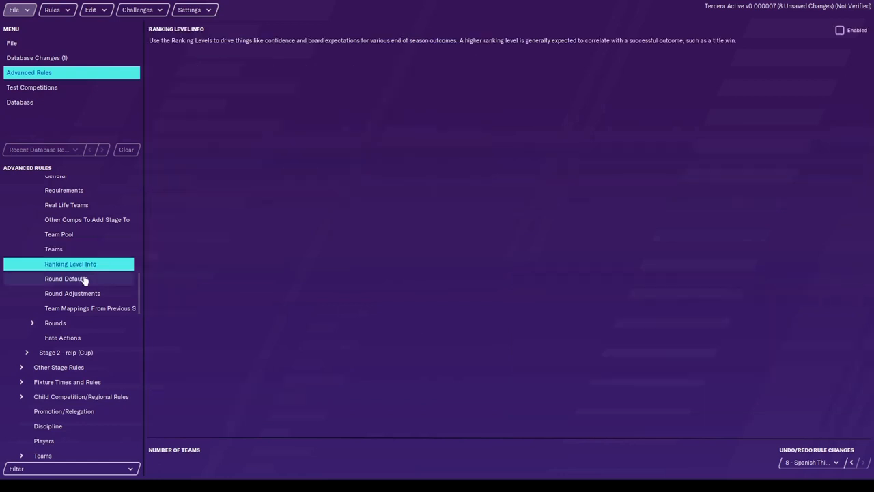
pyautogui.click(100, 282)
pyautogui.click(96, 295)
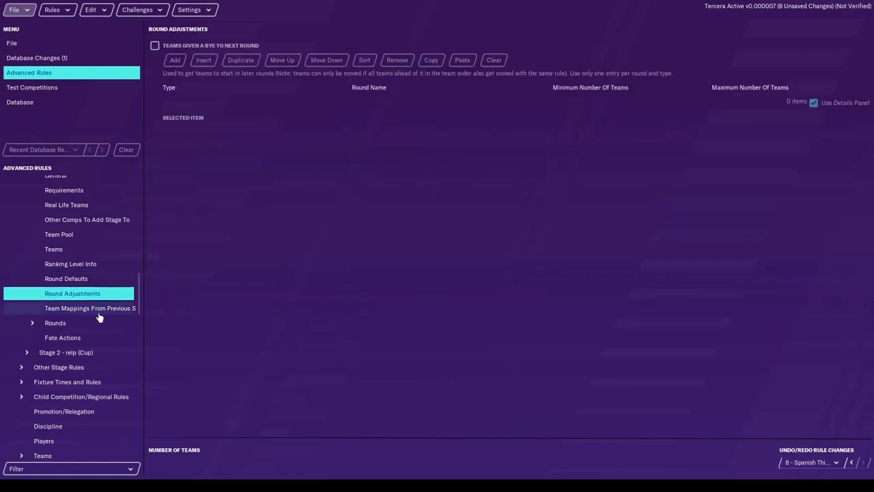
pyautogui.click(104, 311)
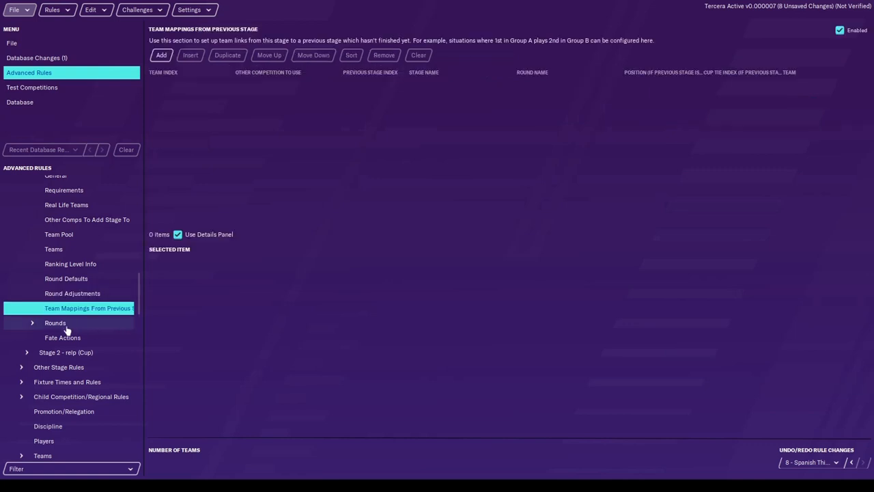
pyautogui.click(31, 327)
pyautogui.click(75, 337)
pyautogui.click(88, 354)
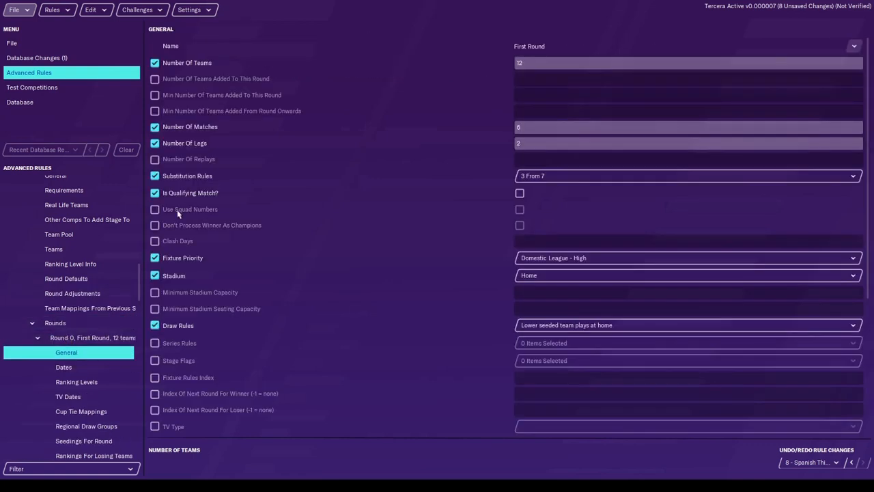
pyautogui.click(57, 324)
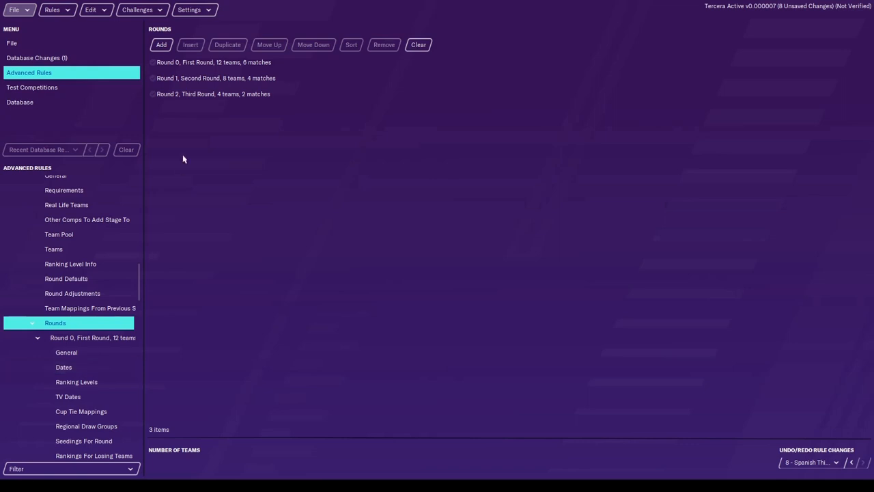
pyautogui.click(71, 355)
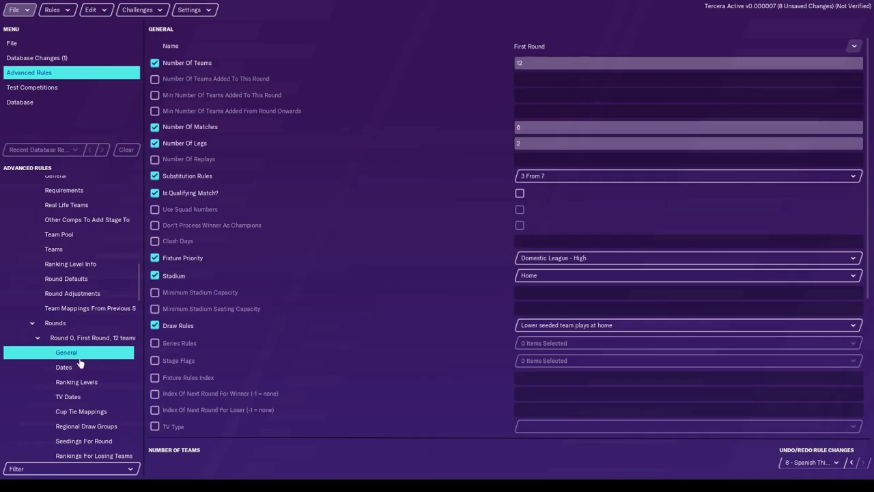
pyautogui.scroll(-10, 492, 172)
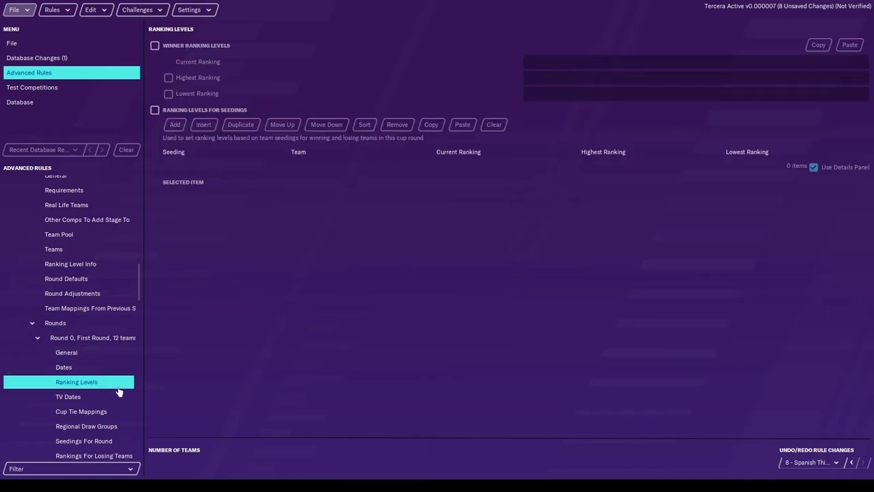
pyautogui.click(80, 367)
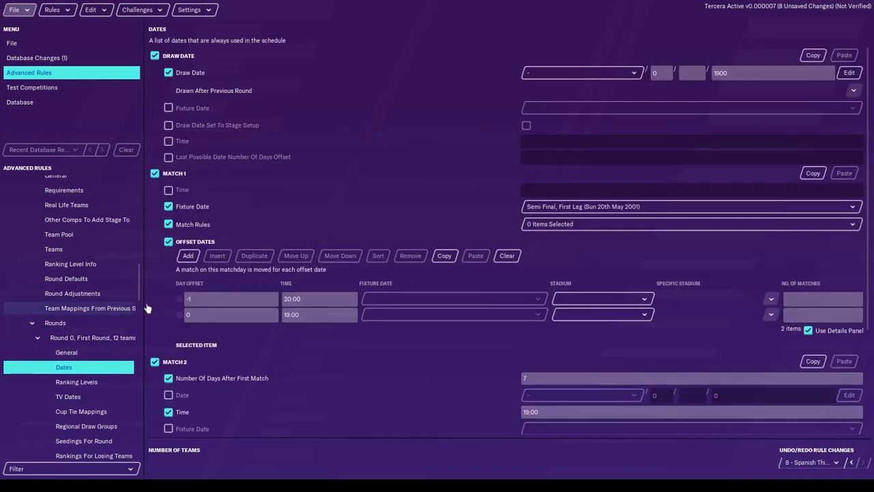
pyautogui.click(80, 411)
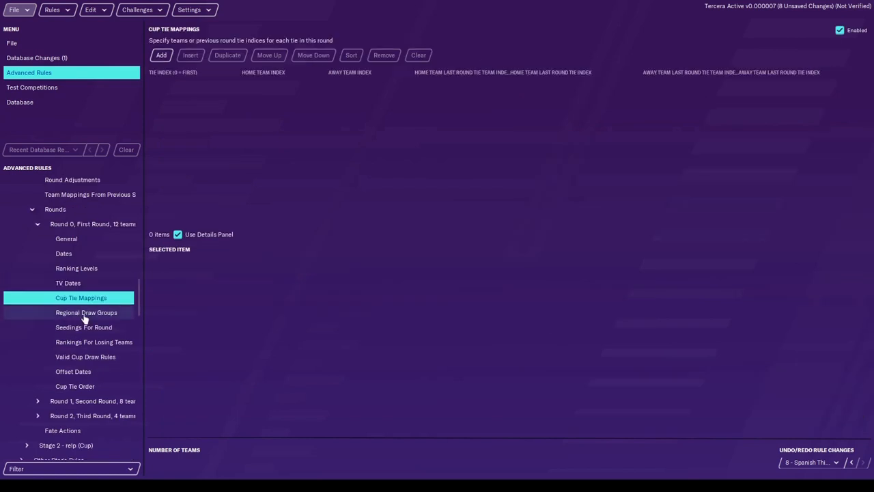
# Step: Examine the ply2 first round's regional draw groups, seedings, losing-team rankings and valid cup draw rules, plus the ply1 stage's fate actions
pyautogui.click(86, 315)
pyautogui.click(86, 328)
pyautogui.click(99, 343)
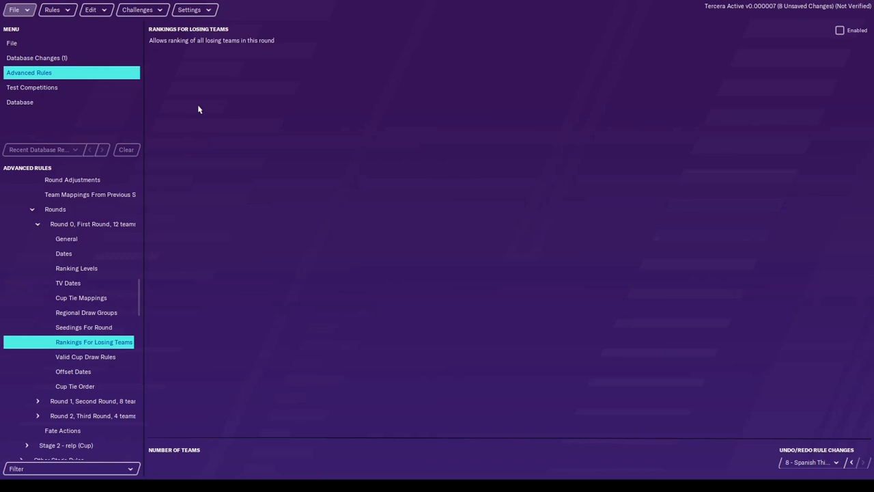
pyautogui.click(83, 358)
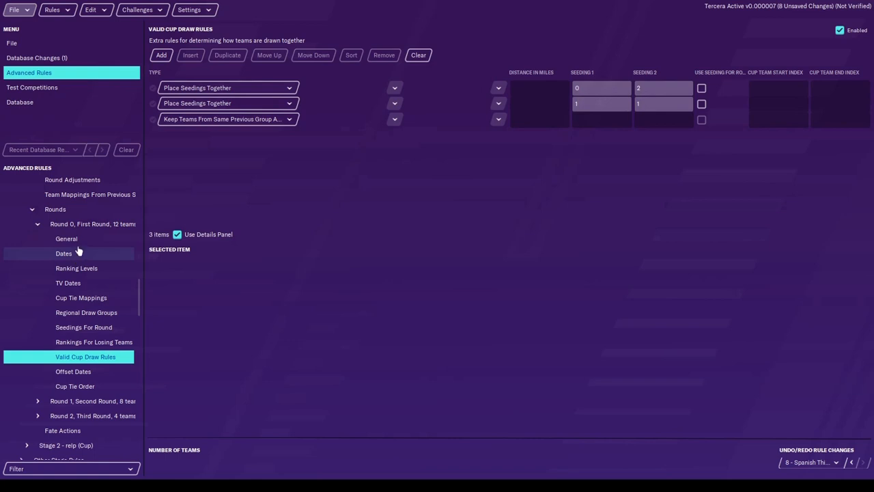
pyautogui.scroll(5, 75, 246)
pyautogui.scroll(-1, 73, 246)
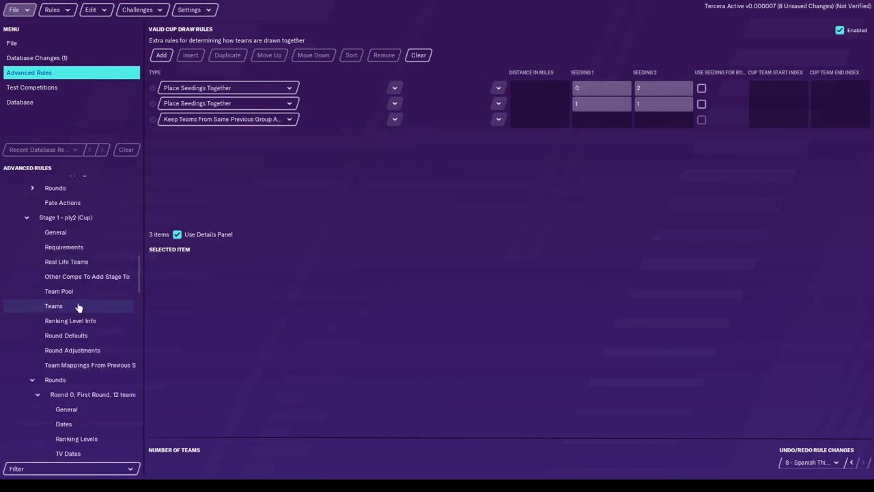
pyautogui.scroll(-5, 77, 307)
pyautogui.scroll(5, 54, 308)
pyautogui.scroll(-4, 58, 403)
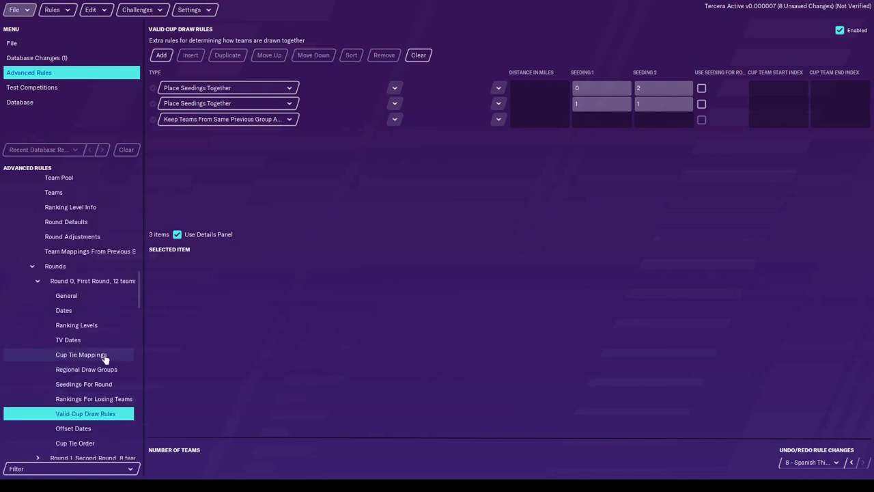
pyautogui.click(66, 318)
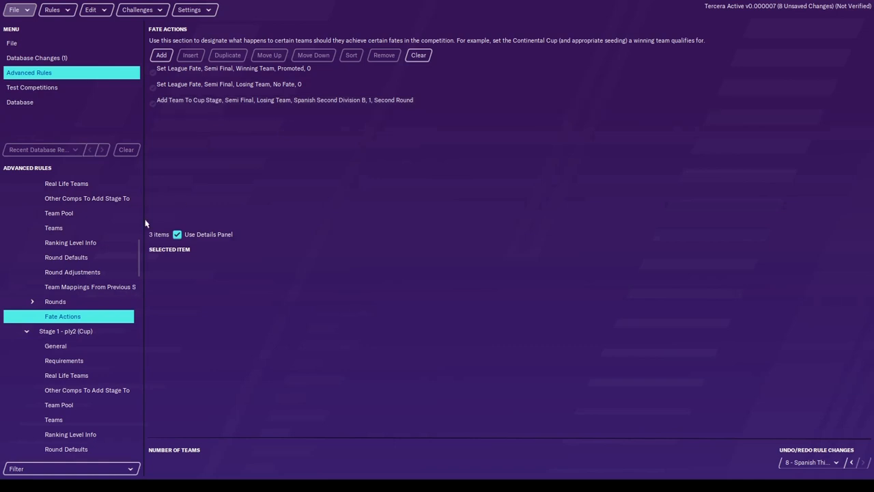
# Step: Examine the ply2 second round's general settings, dates, ranking levels, TV dates, cup tie mappings and regional draw groups
pyautogui.scroll(-4, 103, 306)
pyautogui.scroll(-4, 102, 306)
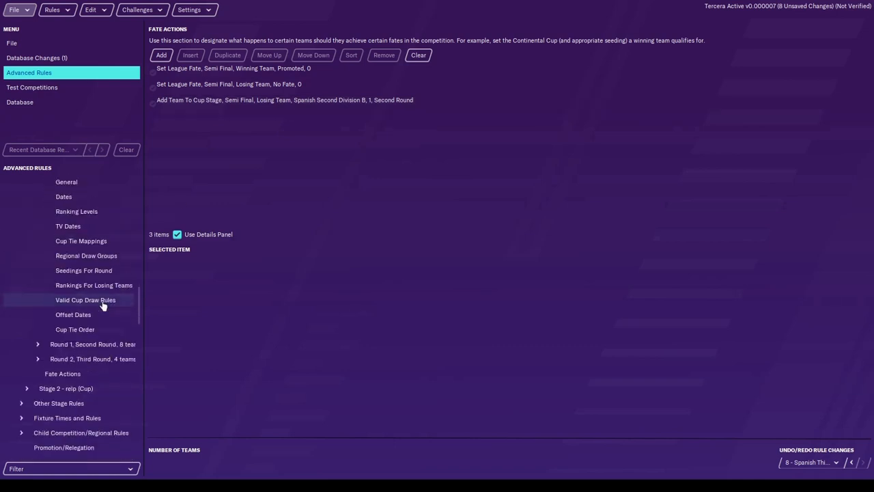
pyautogui.click(79, 346)
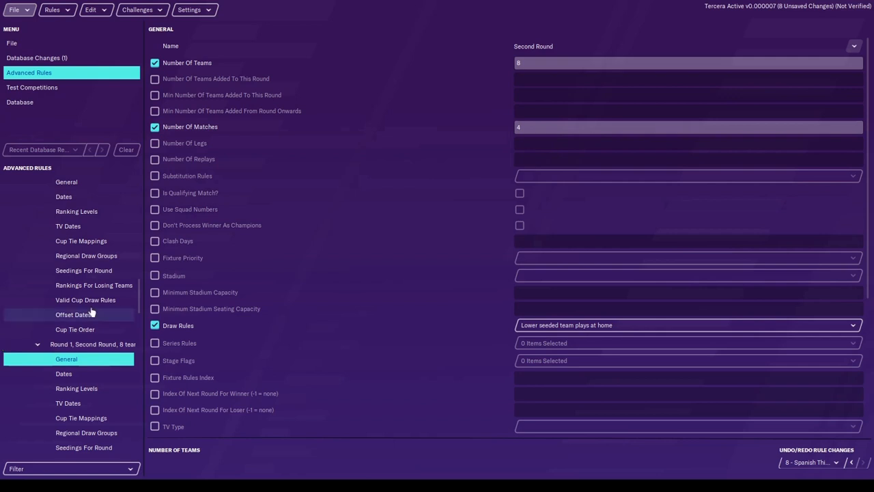
pyautogui.scroll(-3, 92, 312)
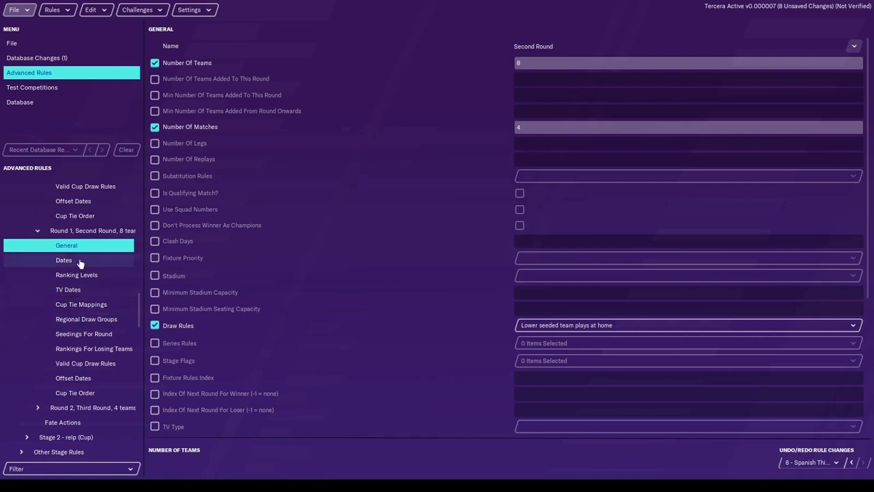
pyautogui.scroll(-2, 374, 192)
pyautogui.click(109, 261)
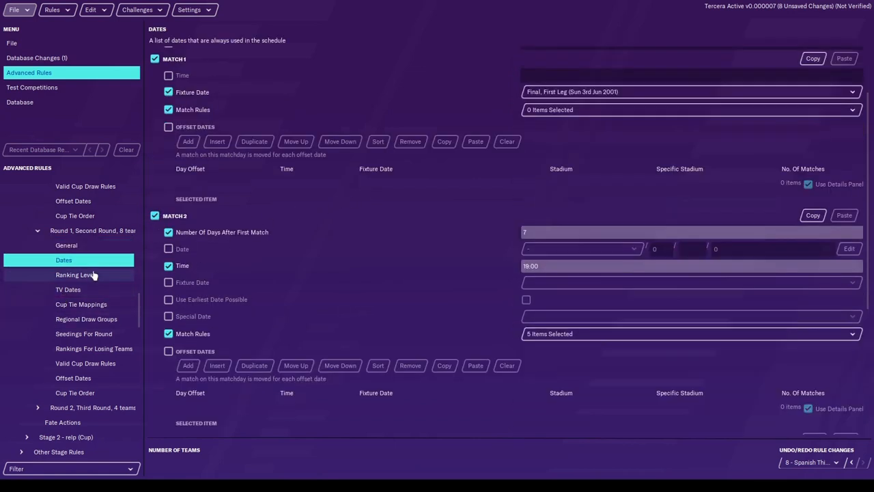
pyautogui.click(87, 274)
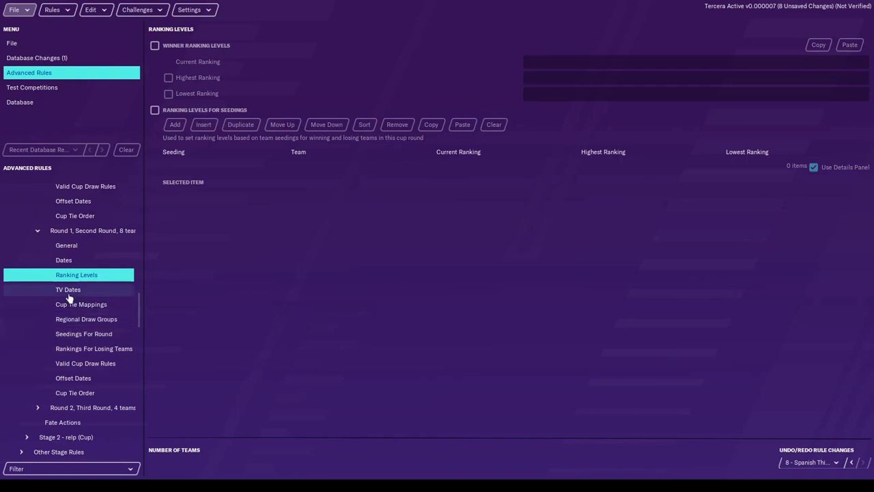
pyautogui.click(72, 291)
pyautogui.click(88, 306)
pyautogui.click(100, 318)
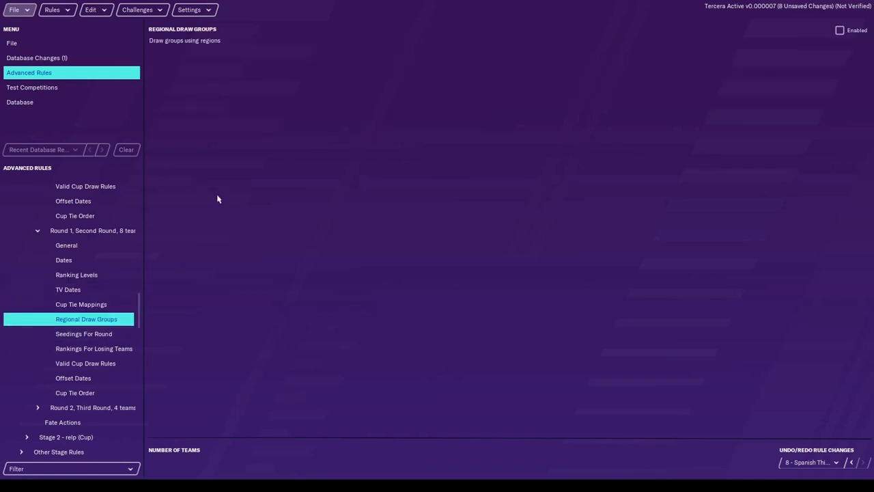
# Step: Examine the ply2 second round's seedings, losing-team rankings, cup tie order and the type options of its valid cup draw rule
pyautogui.click(93, 334)
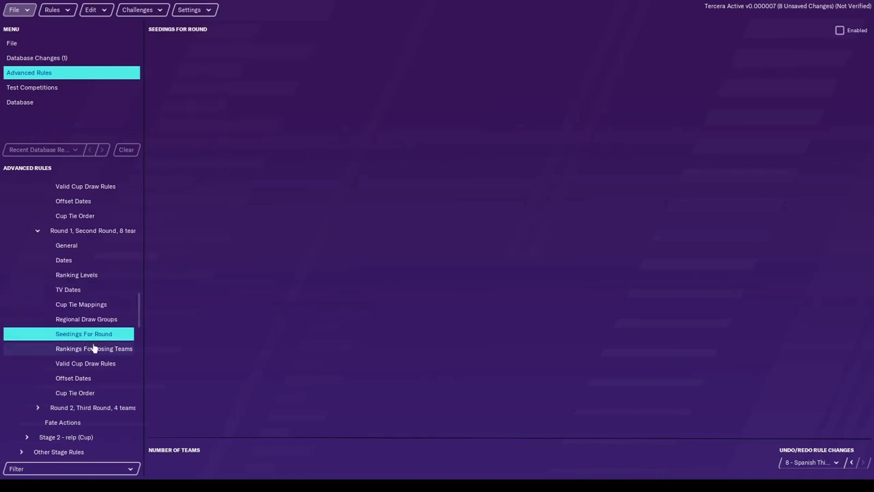
pyautogui.click(96, 348)
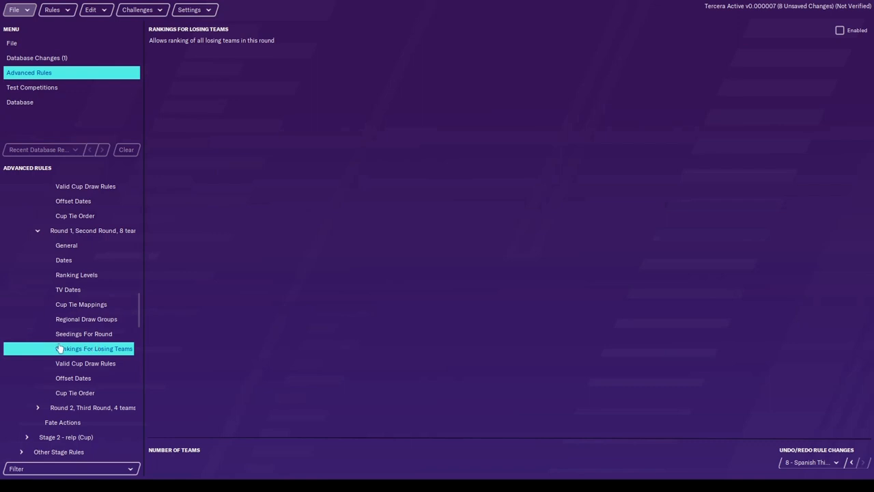
pyautogui.click(63, 378)
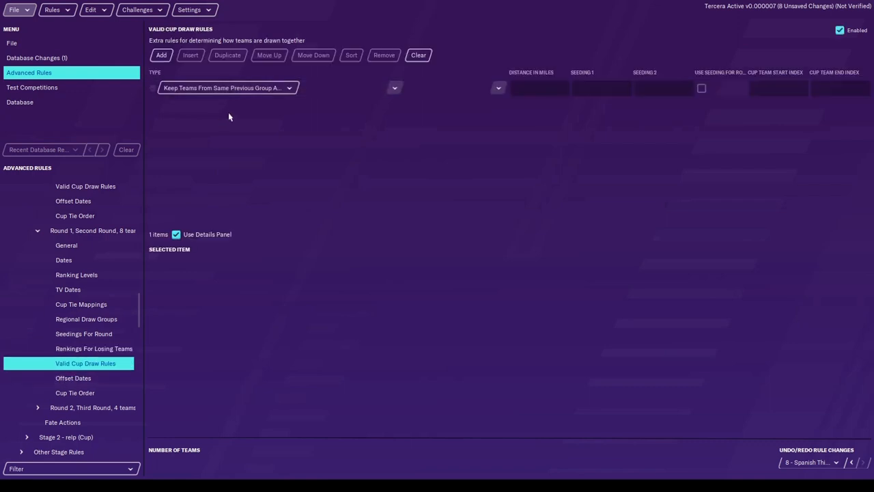
pyautogui.click(289, 90)
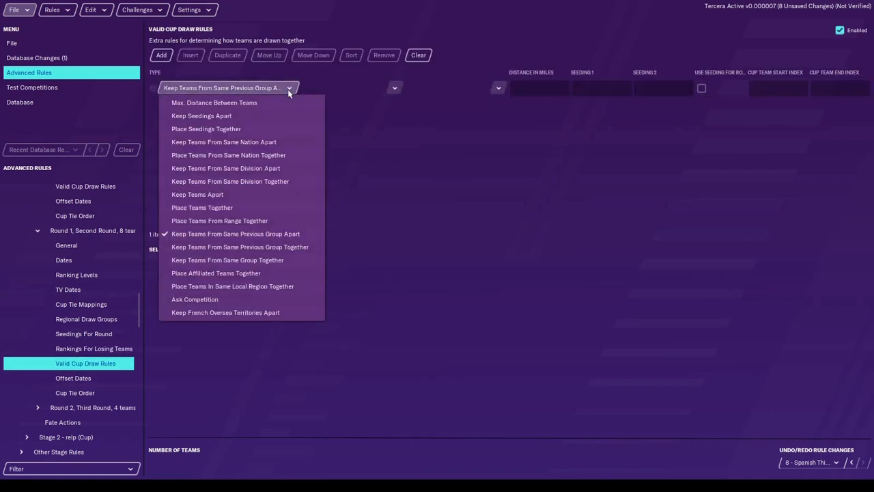
pyautogui.click(435, 152)
pyautogui.click(90, 393)
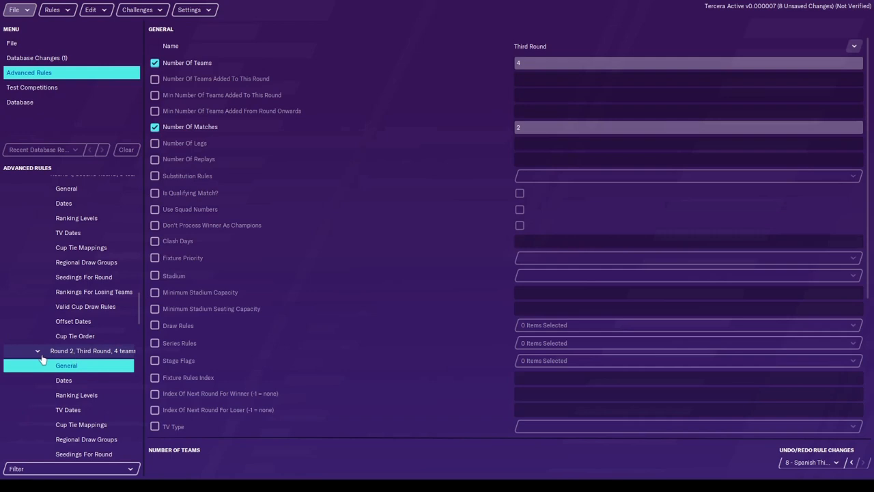
# Step: Examine the ply2 third round's general settings, ranking levels, tie mappings, draw groups, seedings, cup draw rules, offset dates and tie order
pyautogui.scroll(-5, 278, 153)
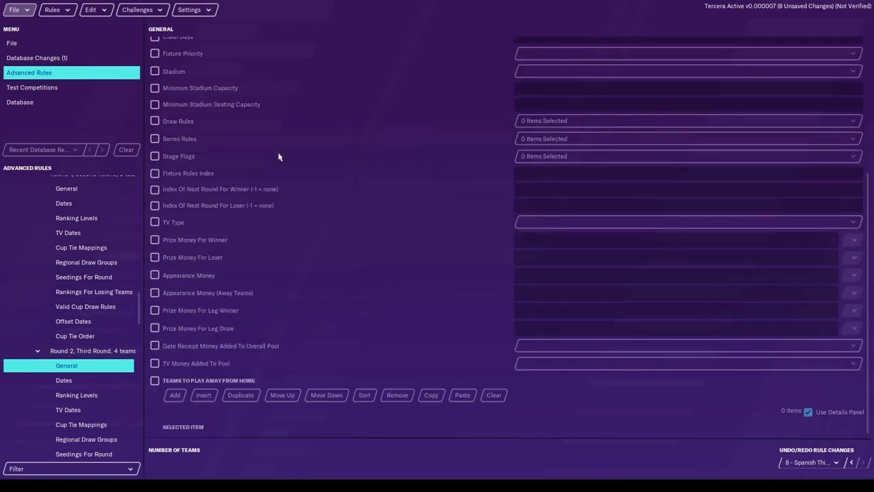
pyautogui.scroll(-3, 94, 297)
pyautogui.click(77, 296)
pyautogui.click(71, 282)
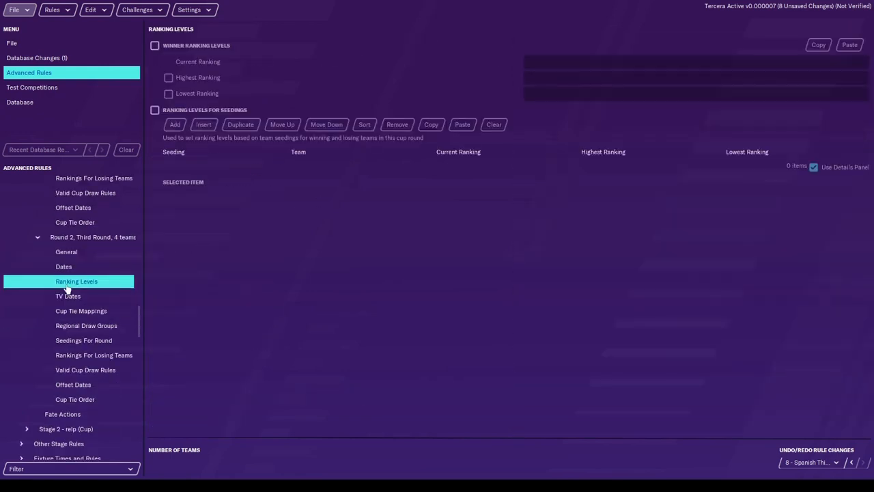
pyautogui.click(85, 311)
pyautogui.click(98, 327)
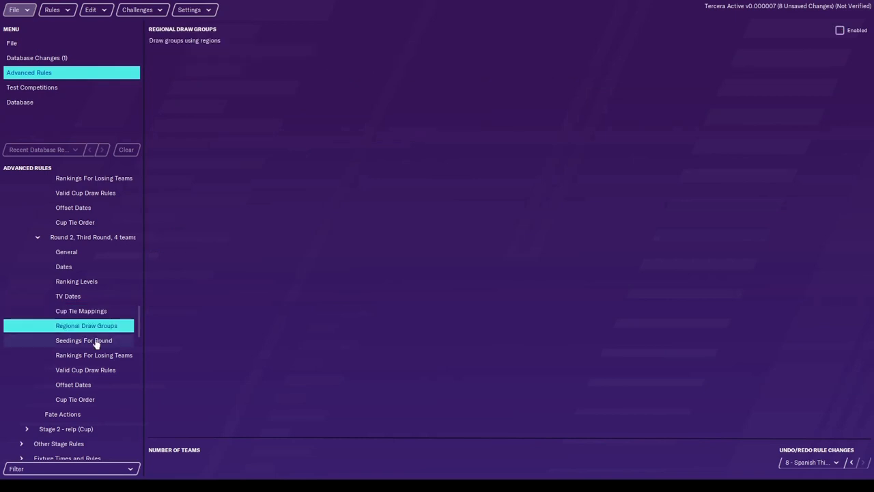
pyautogui.click(95, 343)
pyautogui.click(101, 356)
pyautogui.click(84, 370)
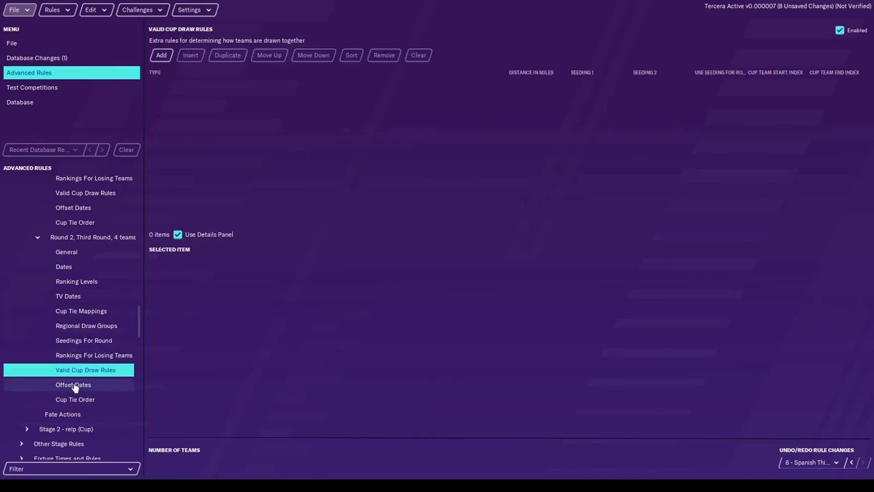
pyautogui.click(74, 387)
pyautogui.click(76, 399)
# Step: Add a second requirement to the Third Division's 3fp stage and set the first requirement to Spanish Third Division, stage 0
pyautogui.scroll(-10, 89, 357)
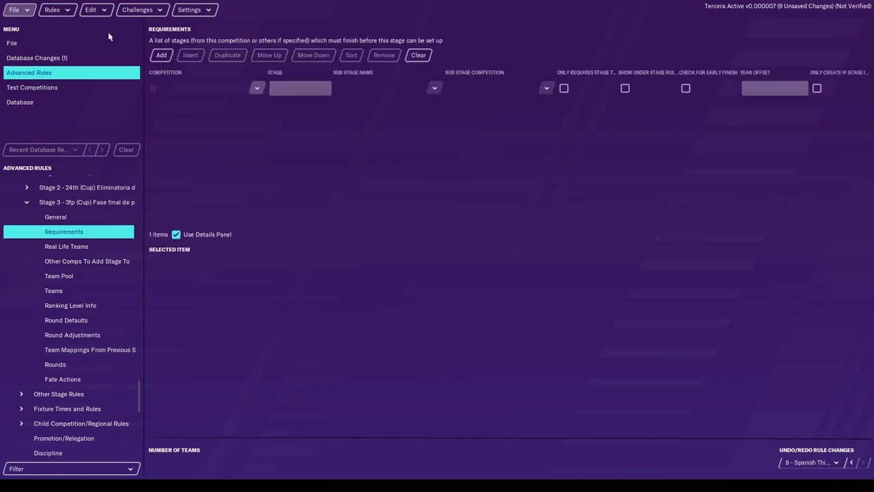
pyautogui.click(162, 55)
pyautogui.click(258, 89)
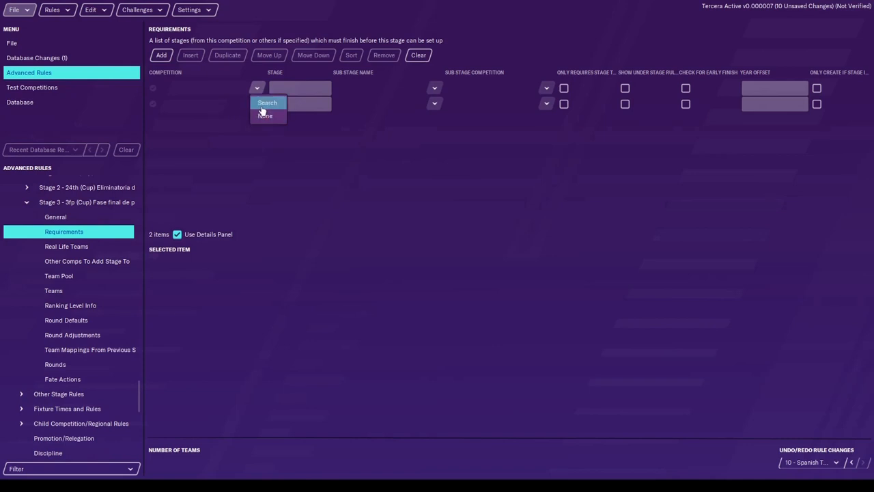
pyautogui.click(265, 103)
pyautogui.click(298, 142)
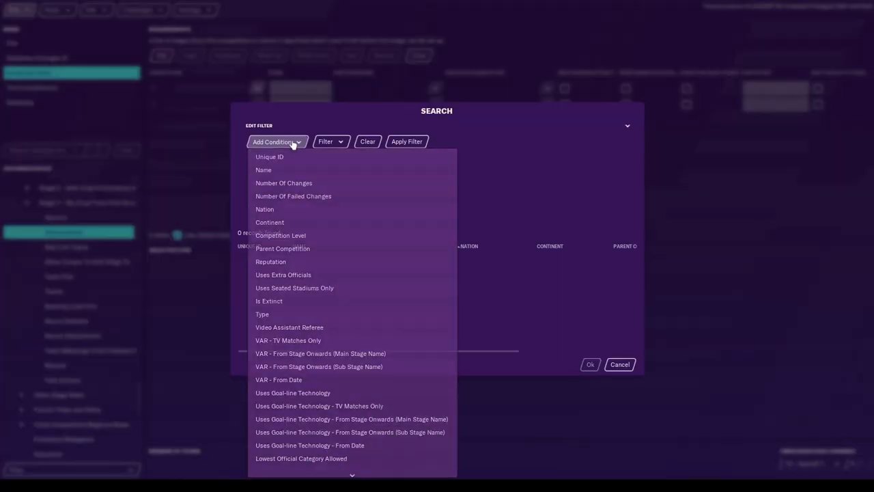
pyautogui.click(304, 170)
pyautogui.write('Spanish third division')
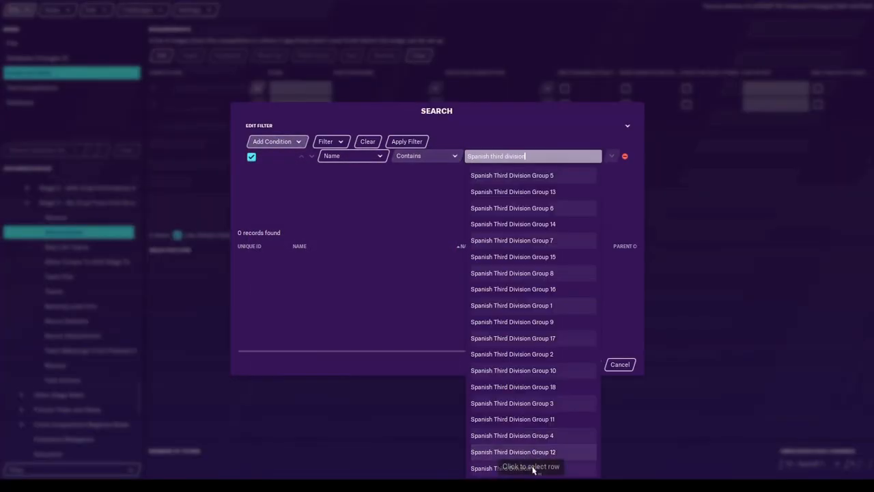
pyautogui.click(532, 469)
pyautogui.click(305, 263)
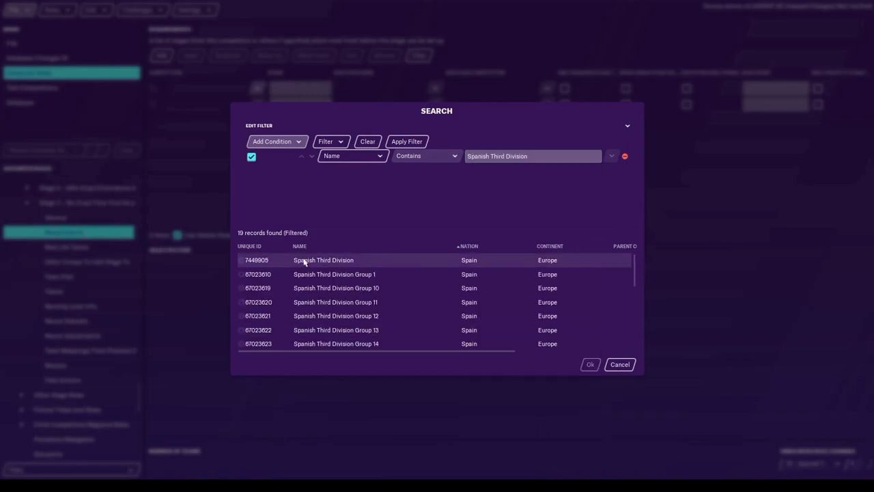
pyautogui.doubleClick(305, 264)
# Step: Set the second requirement to Spanish Third Division, stage 1, and add a third requirement for Spanish Third Division
pyautogui.click(257, 103)
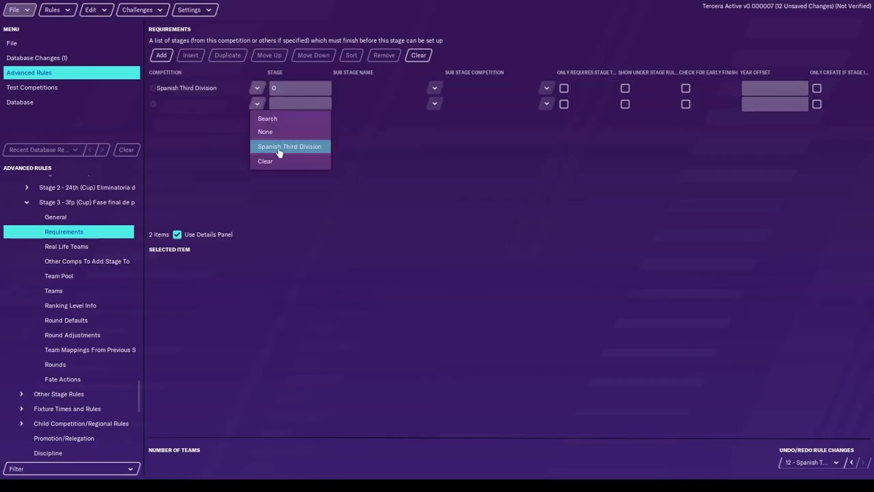
pyautogui.click(282, 103)
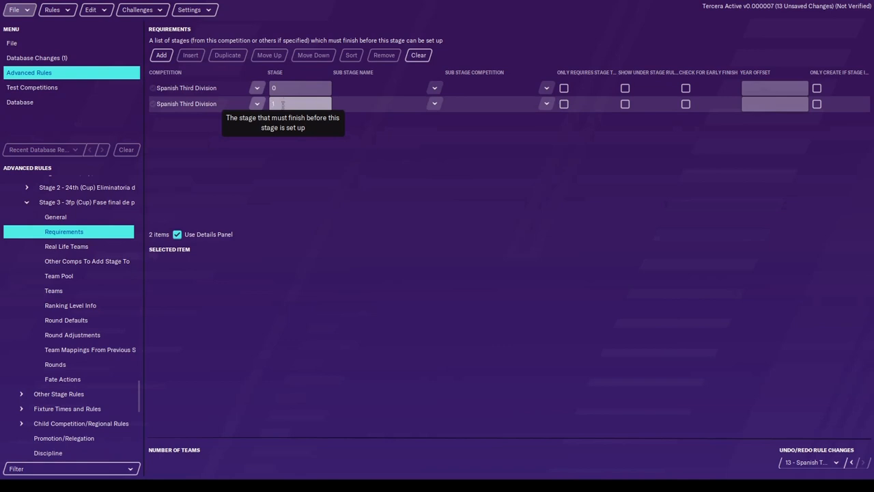
pyautogui.click(161, 56)
pyautogui.click(257, 119)
pyautogui.click(283, 162)
pyautogui.click(290, 120)
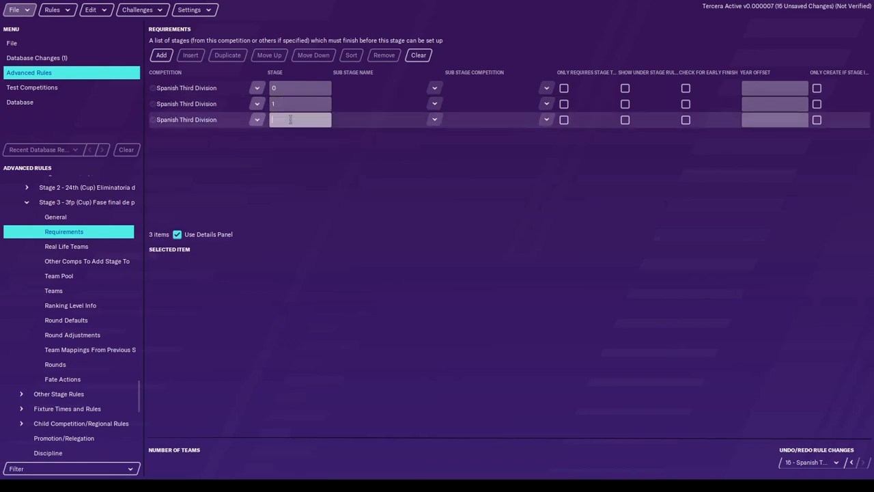
# Step: Add a team rule to the 3fp stage with type Get Qualified Teams From Stage and competition Spanish Third Division
pyautogui.click(66, 247)
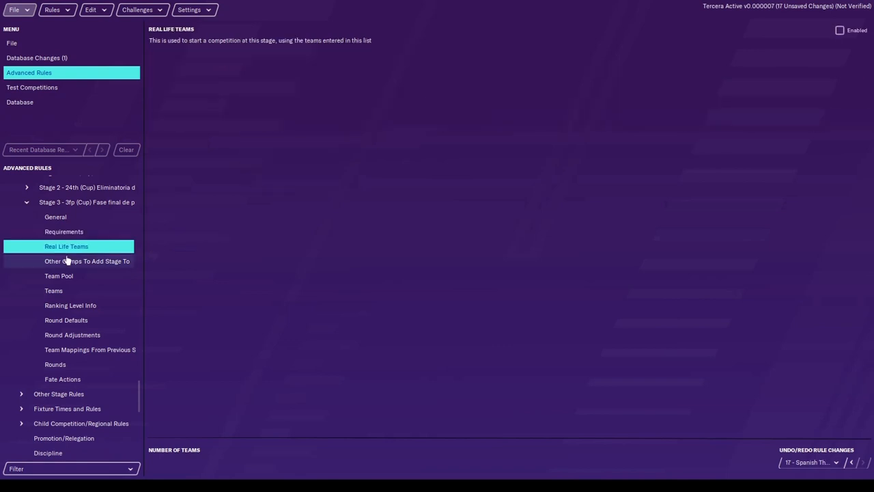
pyautogui.click(74, 261)
pyautogui.click(79, 290)
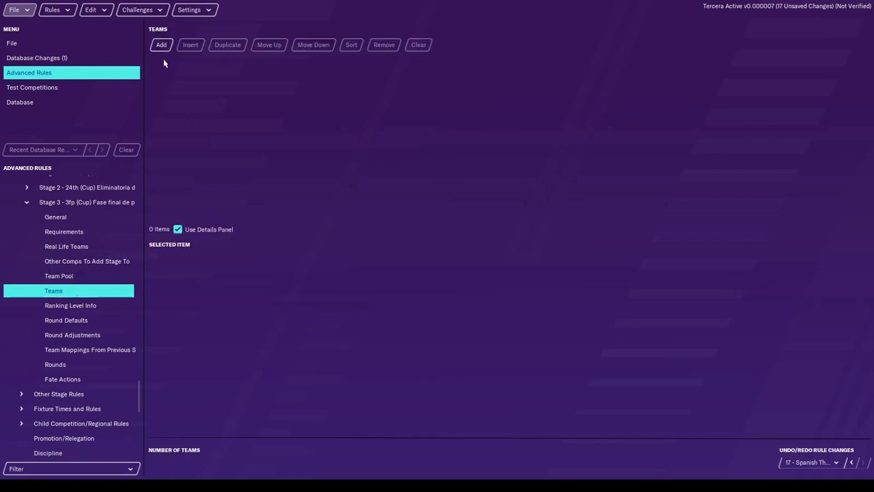
pyautogui.click(161, 45)
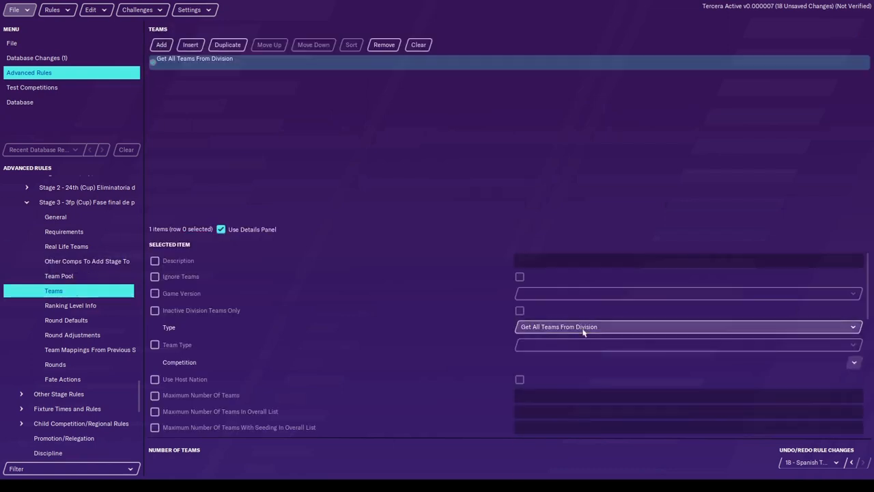
pyautogui.click(593, 327)
pyautogui.scroll(-3, 571, 424)
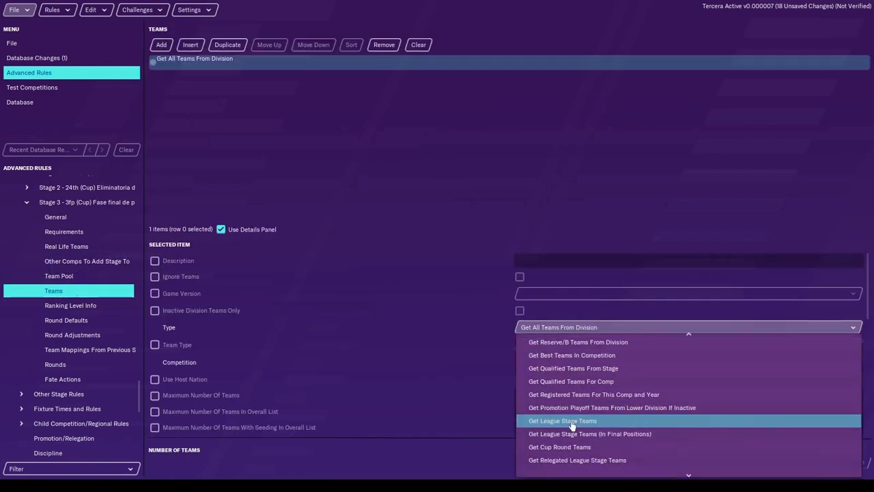
pyautogui.scroll(3, 573, 403)
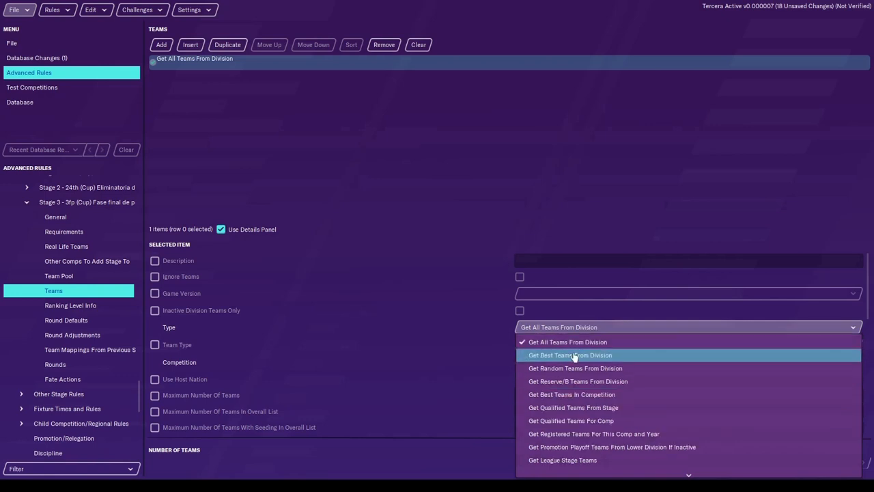
pyautogui.click(554, 408)
pyautogui.click(853, 331)
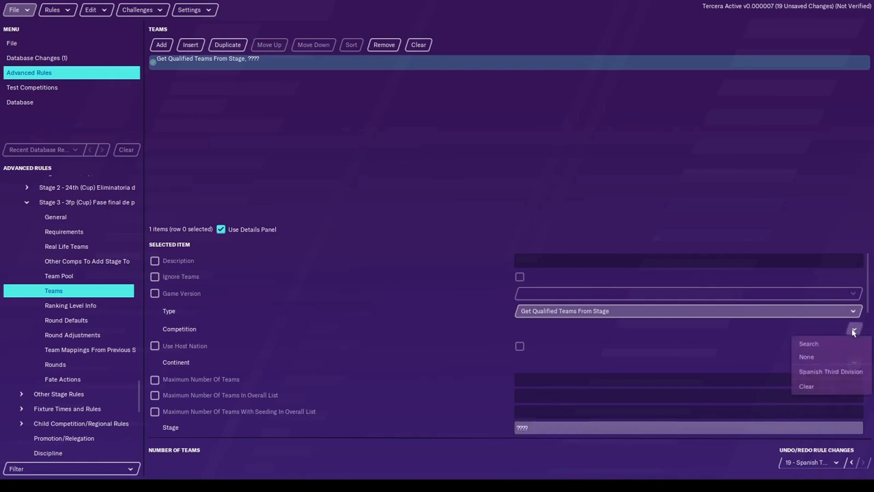
pyautogui.click(836, 375)
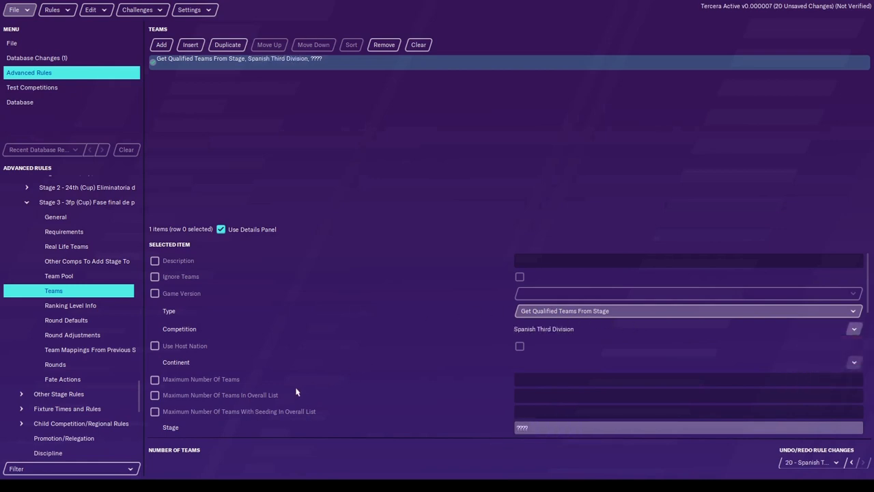
# Step: Set the 3fp stage's Spanish Third Division team rule to take qualified teams from stage 0
pyautogui.scroll(-3, 194, 403)
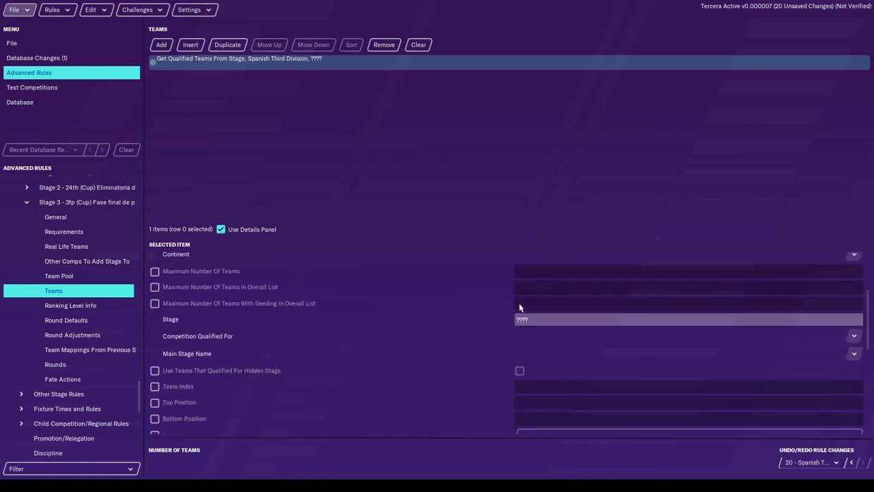
pyautogui.click(546, 319)
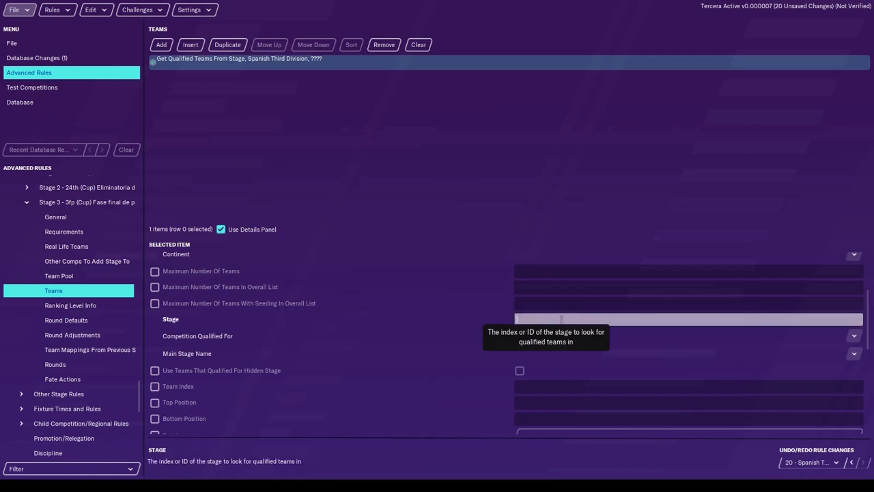
pyautogui.write('0')
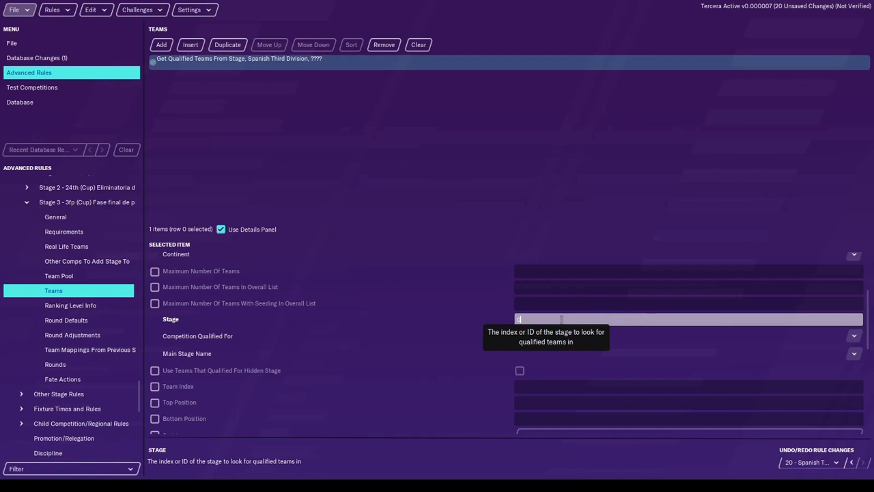
pyautogui.click(847, 350)
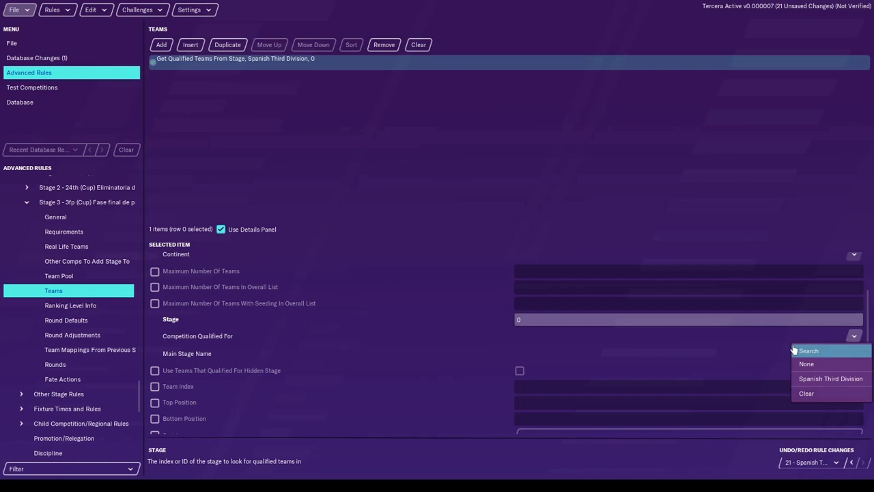
pyautogui.click(676, 335)
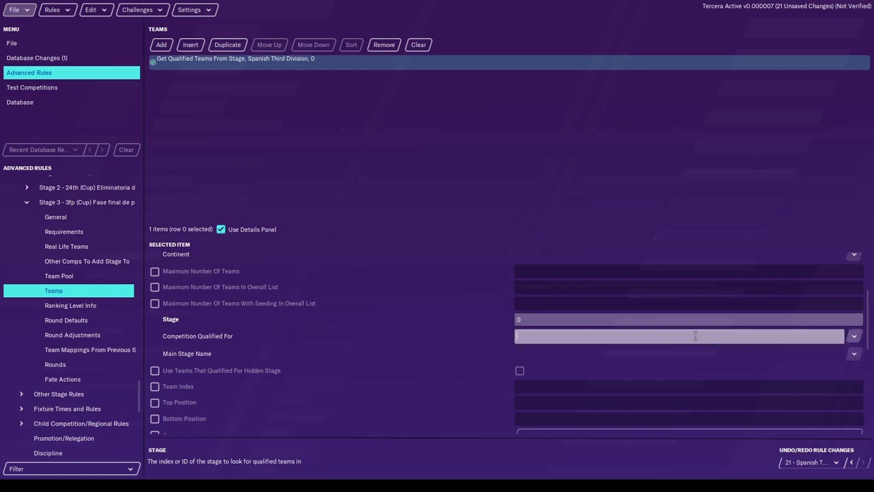
pyautogui.click(854, 335)
pyautogui.click(276, 142)
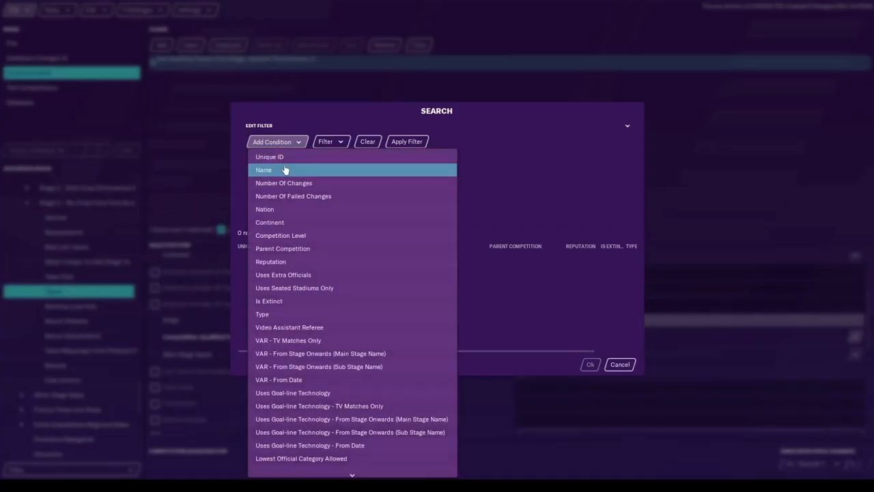
pyautogui.click(284, 158)
pyautogui.click(499, 158)
pyautogui.write('3fp')
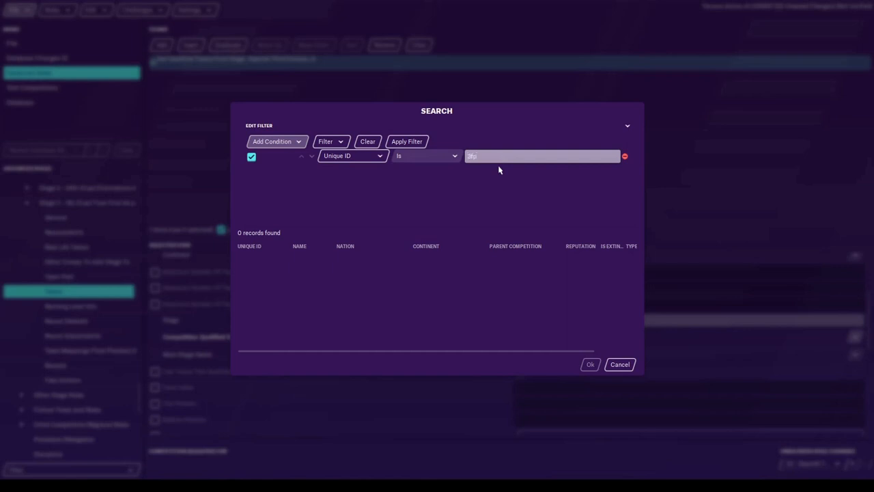
pyautogui.press('Return')
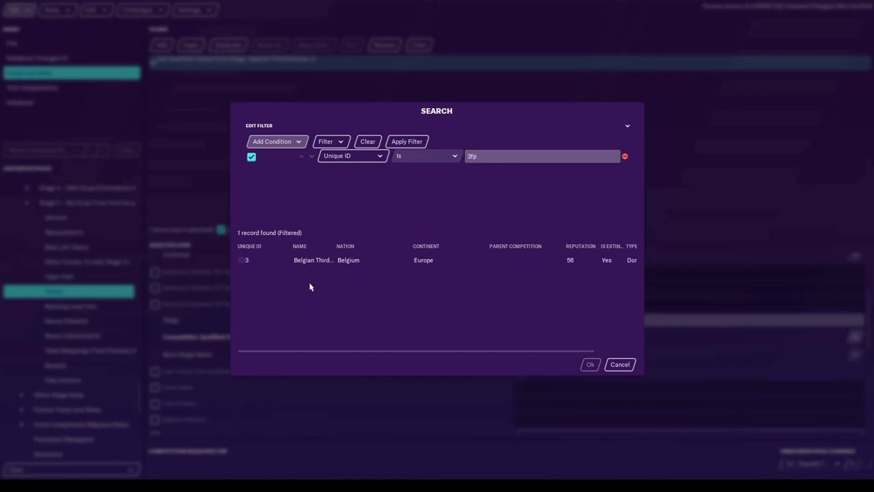
pyautogui.click(626, 365)
# Step: Add two rounds to the Third Division's 3fp stage
pyautogui.click(85, 336)
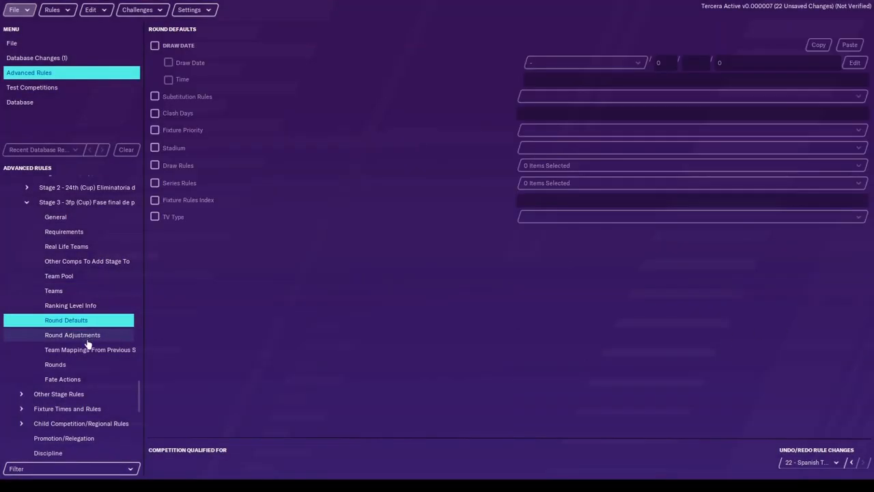
pyautogui.click(94, 350)
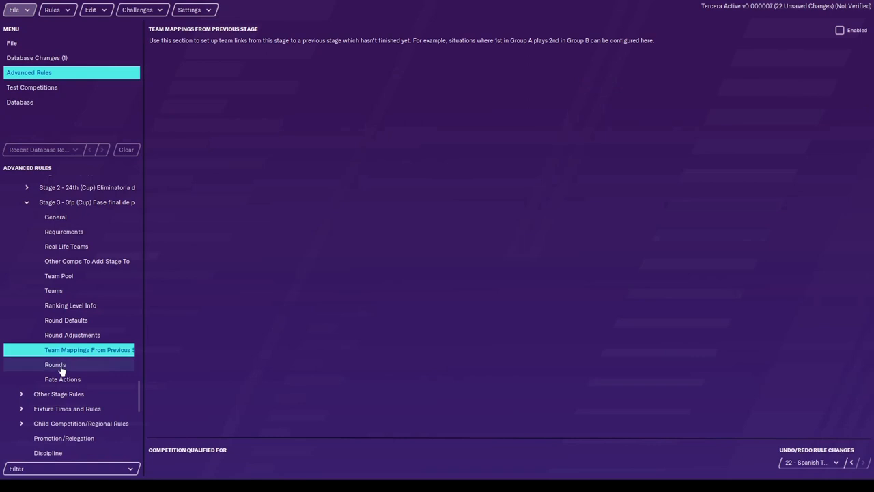
pyautogui.click(60, 367)
pyautogui.click(76, 380)
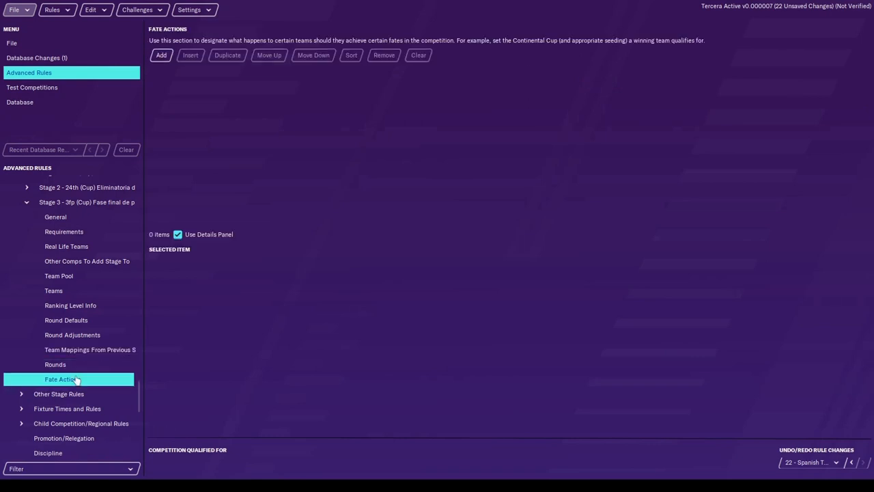
pyautogui.click(59, 364)
pyautogui.click(161, 45)
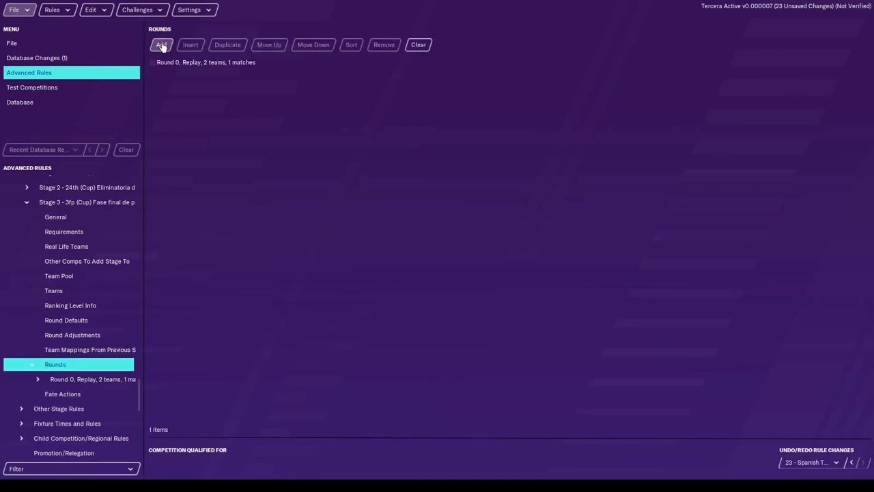
pyautogui.click(161, 46)
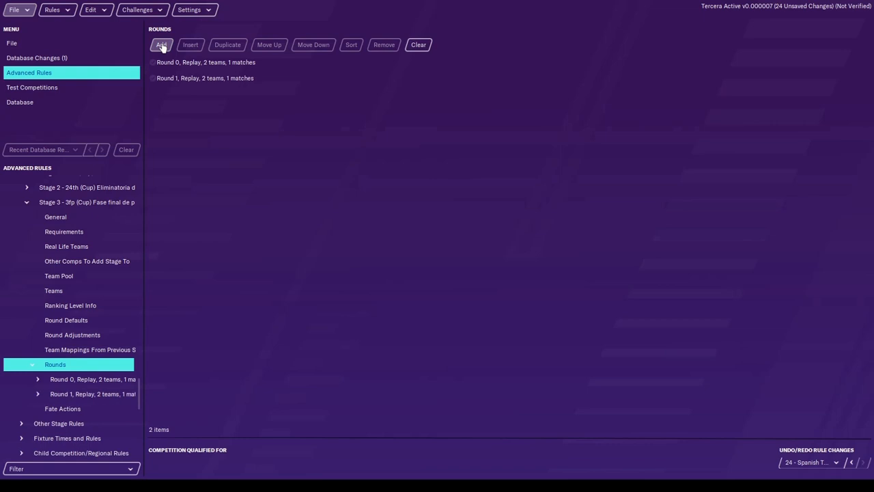
# Step: Duplicate the 3fp stage's Get Qualified Teams From Stage rule twice, setting the copies to stages 1 and 3
pyautogui.click(73, 276)
pyautogui.click(72, 291)
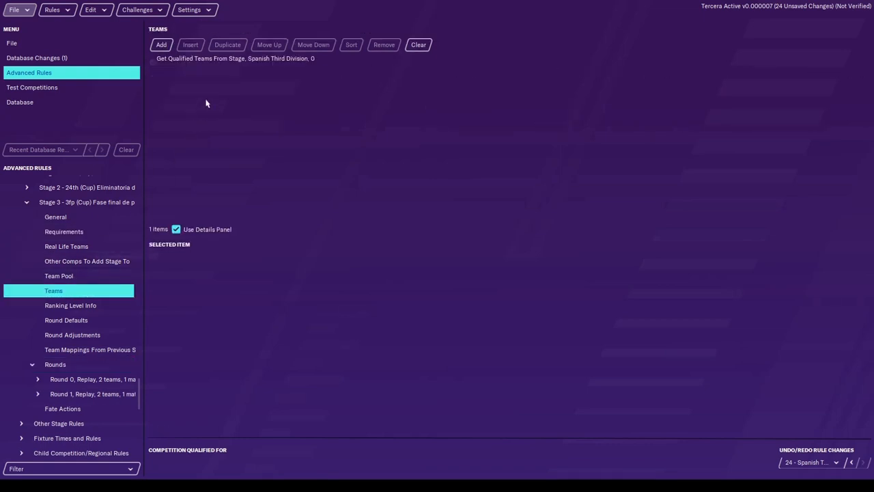
pyautogui.click(219, 59)
pyautogui.click(228, 44)
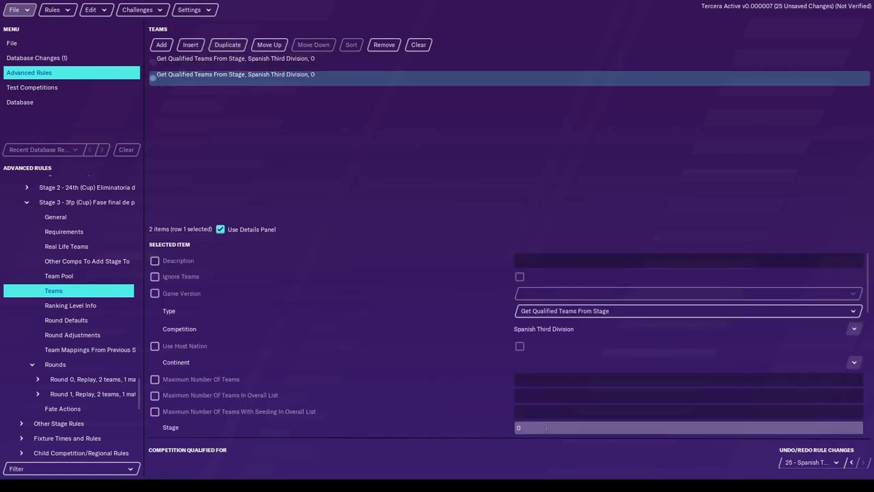
pyautogui.moveTo(547, 429); pyautogui.dragTo(481, 451)
pyautogui.write('1')
pyautogui.scroll(-3, 439, 279)
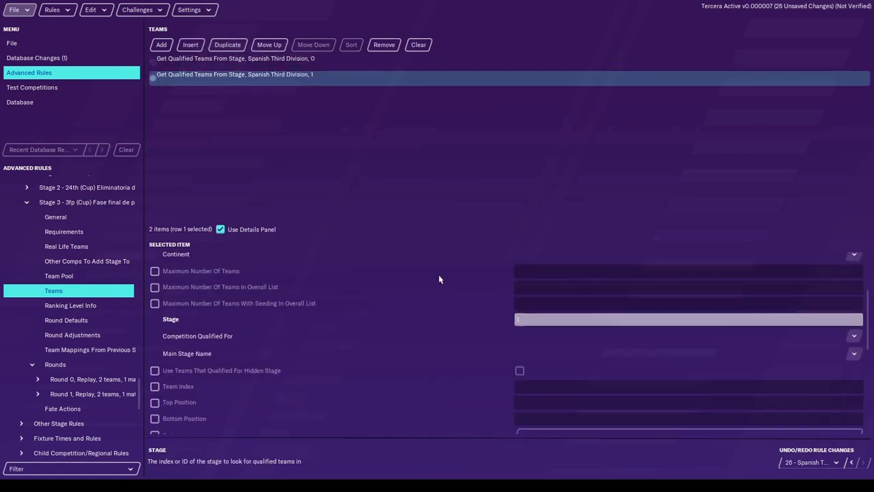
pyautogui.click(227, 44)
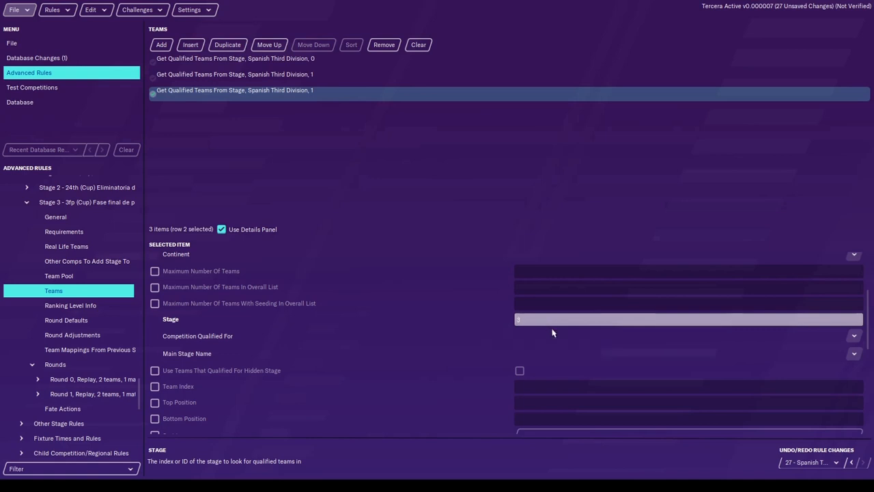
pyautogui.write('3')
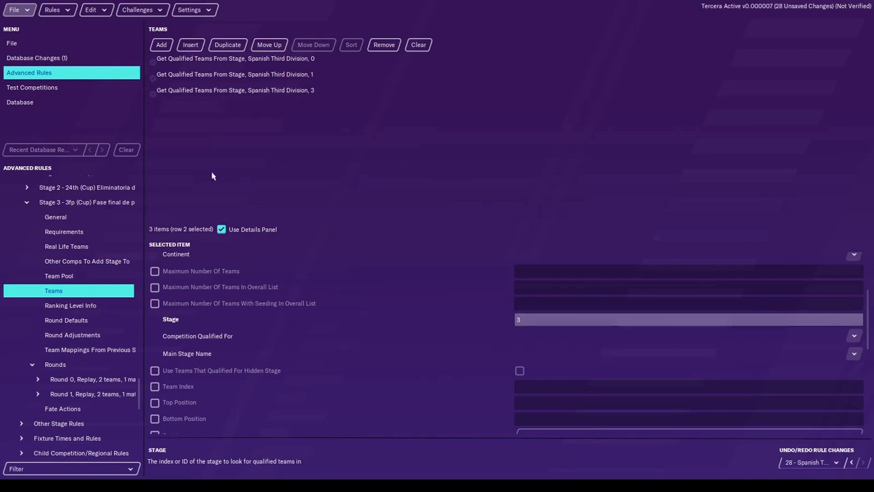
# Step: Save the edited rules file
pyautogui.click(57, 13)
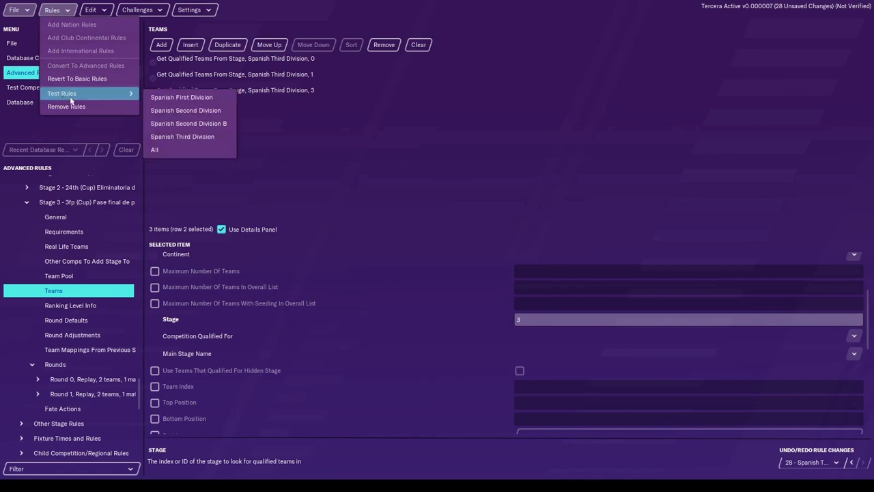
pyautogui.click(25, 12)
pyautogui.click(35, 94)
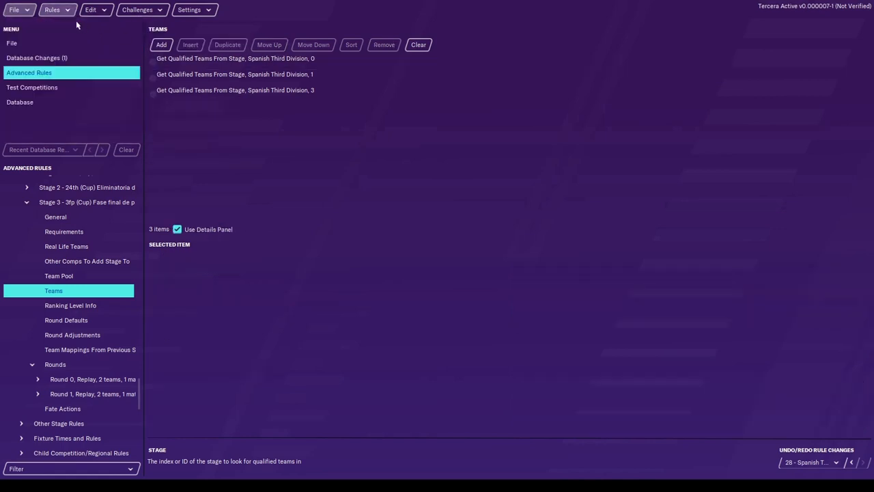
pyautogui.click(59, 14)
pyautogui.click(67, 106)
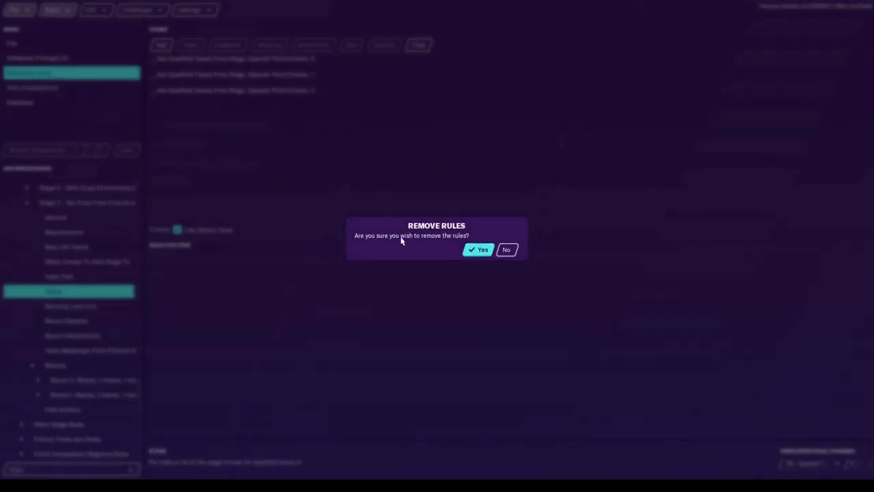
pyautogui.click(473, 249)
# Step: Test the rules for the Spanish Third Division and dismiss the test message
pyautogui.click(71, 12)
pyautogui.moveTo(130, 93)
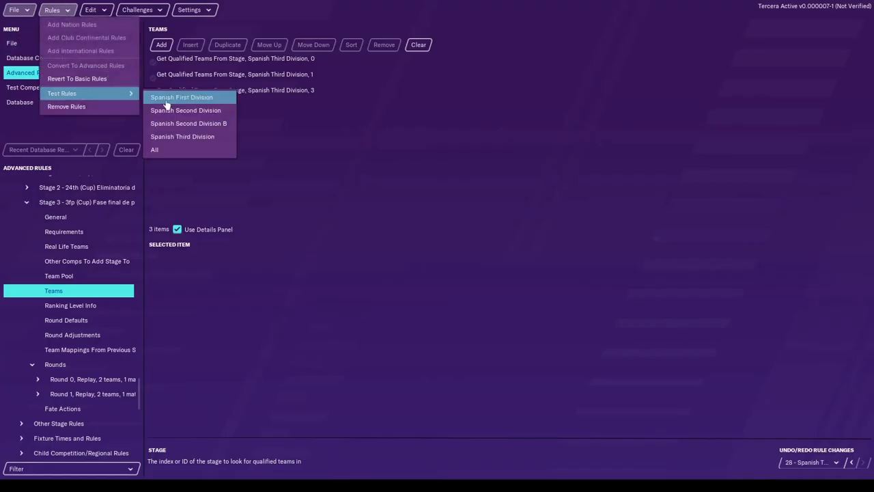
pyautogui.click(181, 136)
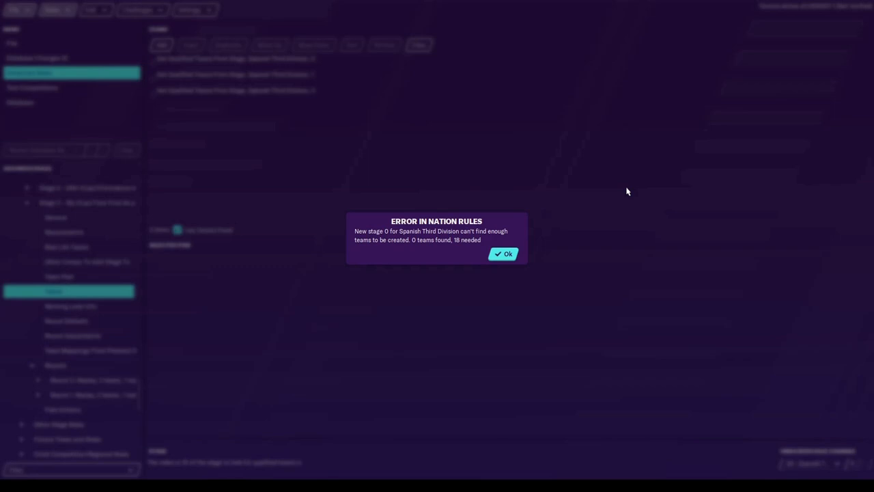
pyautogui.click(505, 255)
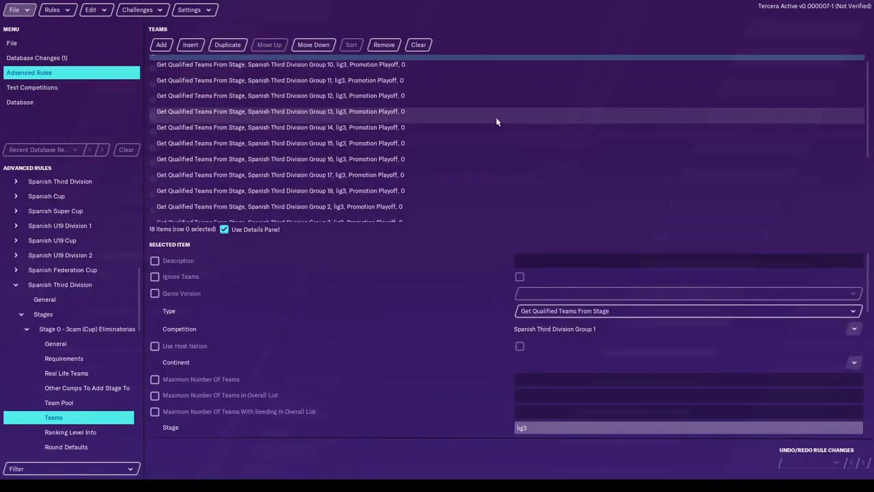
# Step: Set the sub-stage name to None in the Spanish Third Division Group 1 team rule of the 3cam stage
pyautogui.scroll(1, 496, 125)
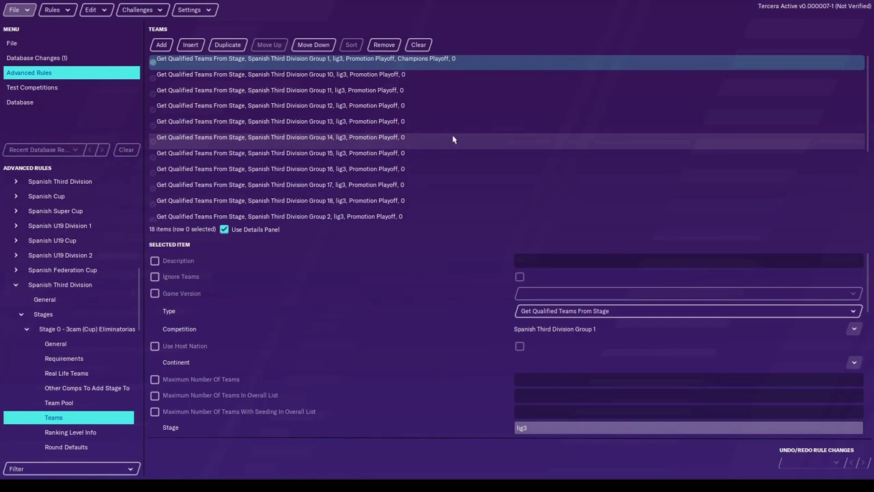
pyautogui.scroll(-4, 277, 134)
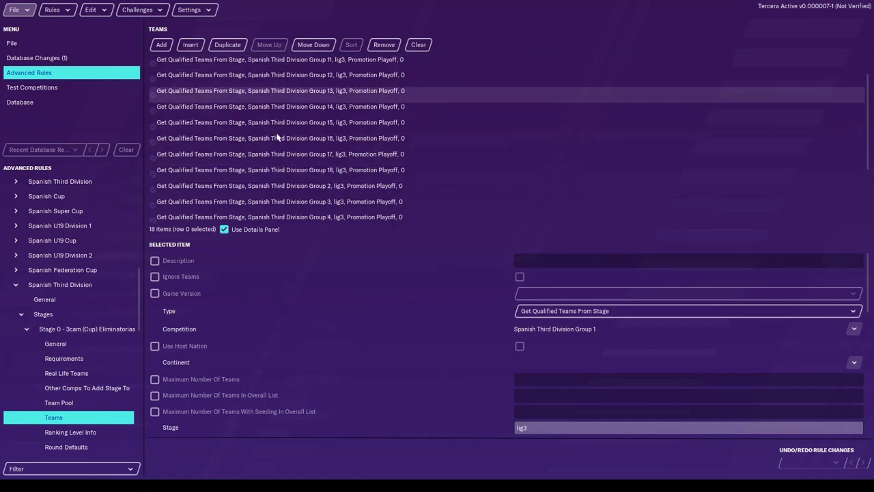
pyautogui.scroll(4, 277, 136)
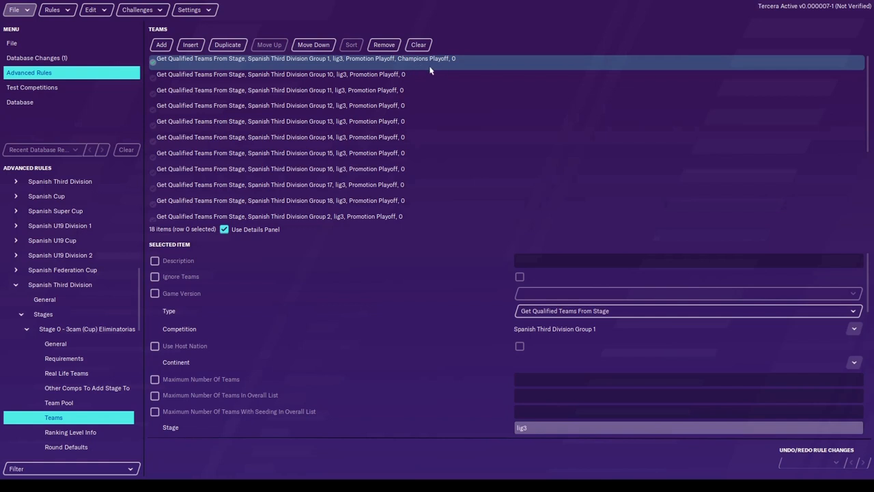
pyautogui.scroll(-5, 442, 312)
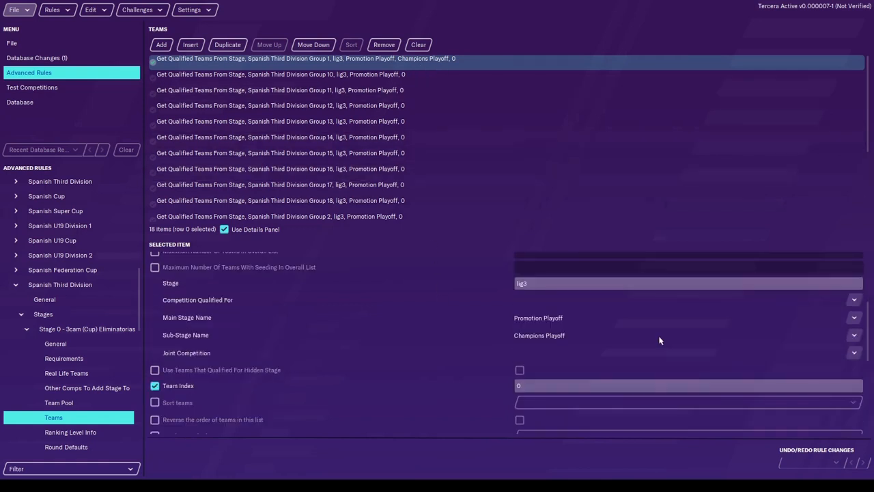
pyautogui.click(659, 335)
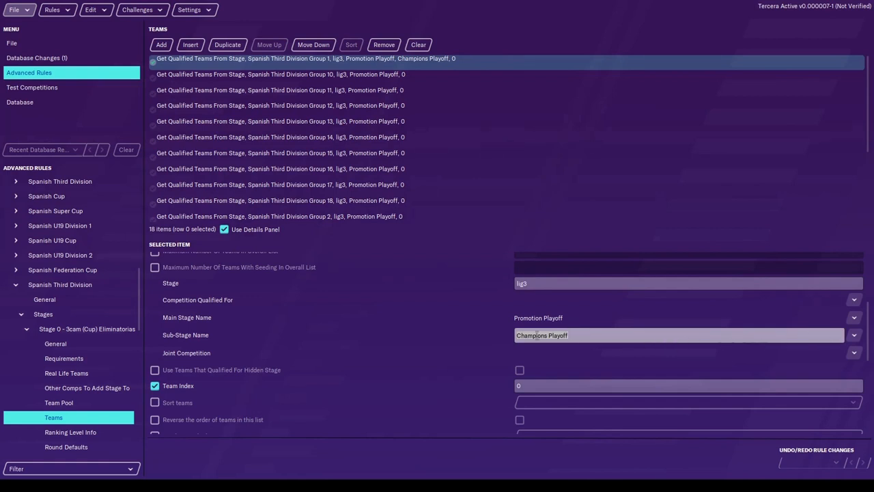
pyautogui.click(854, 335)
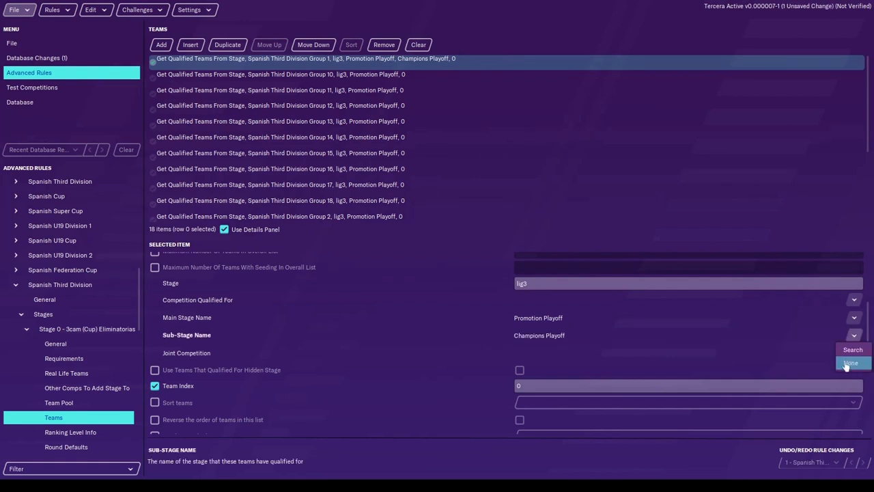
pyautogui.click(851, 363)
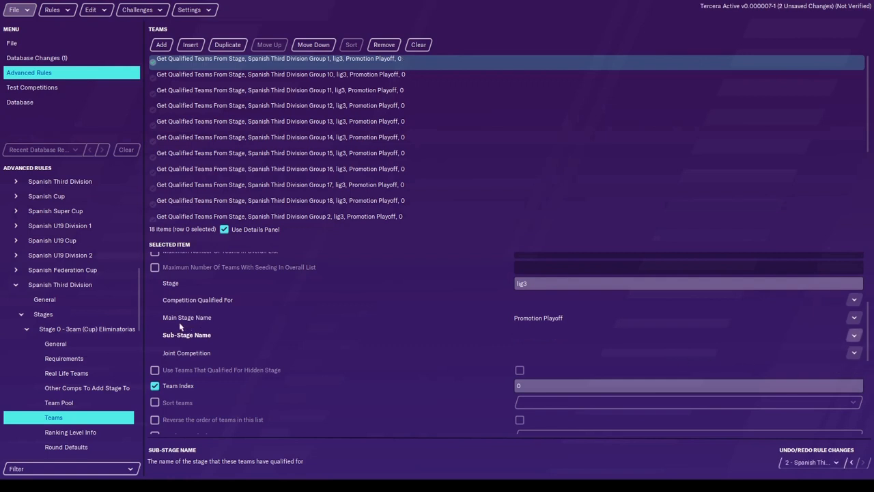
pyautogui.click(854, 317)
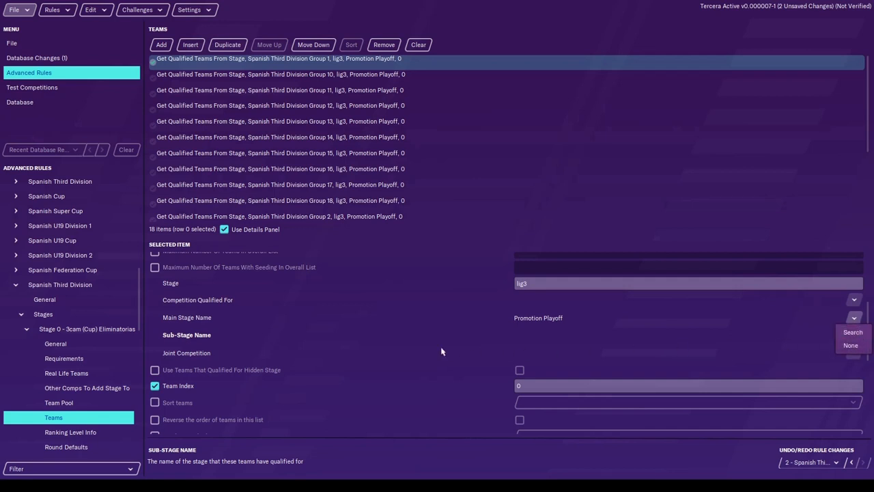
# Step: Compare the ply1 stage's team rules in Spanish Second Division B with the 3cam stage's team rules in the Spanish Third Division
pyautogui.scroll(5, 70, 261)
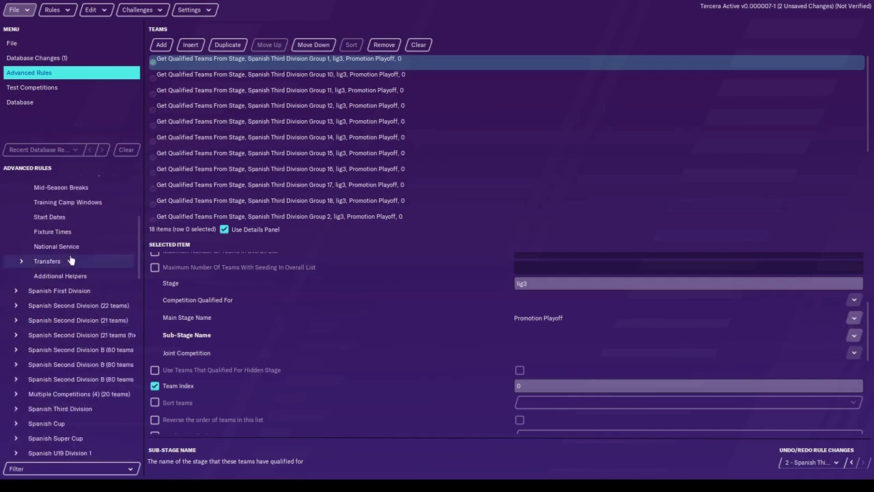
pyautogui.scroll(-2, 70, 261)
pyautogui.click(15, 322)
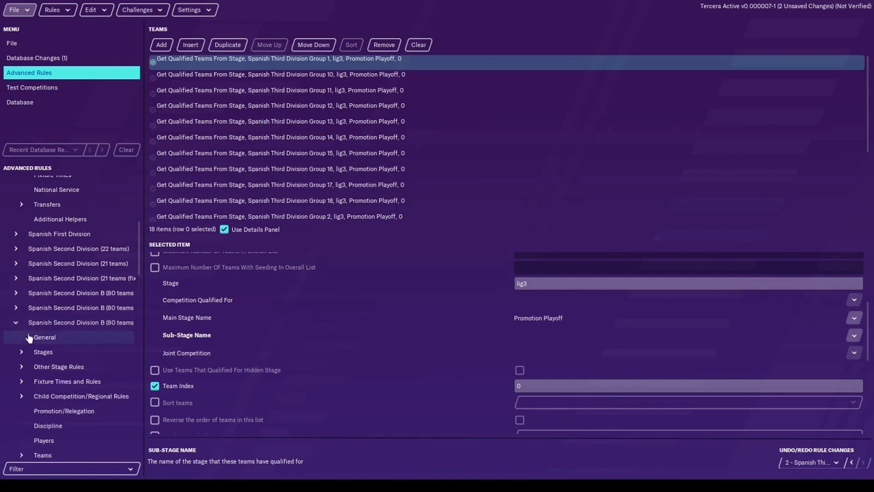
pyautogui.click(21, 351)
pyautogui.click(58, 372)
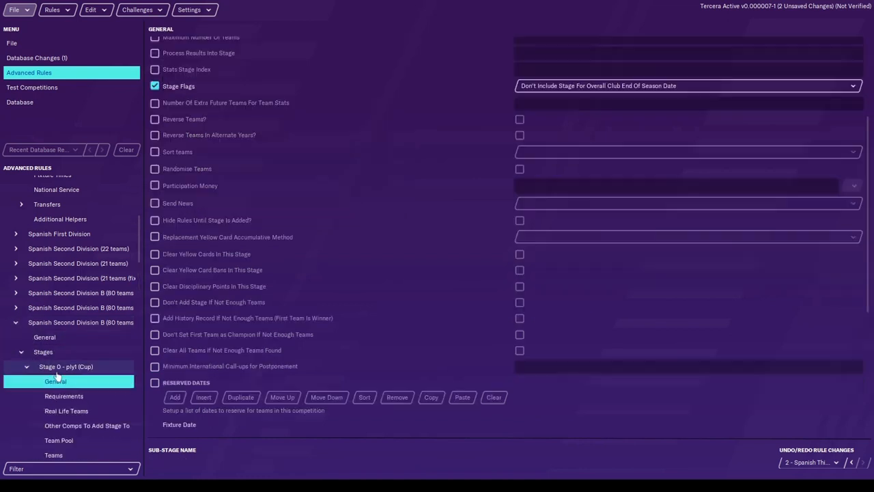
pyautogui.scroll(-1, 66, 406)
pyautogui.click(66, 403)
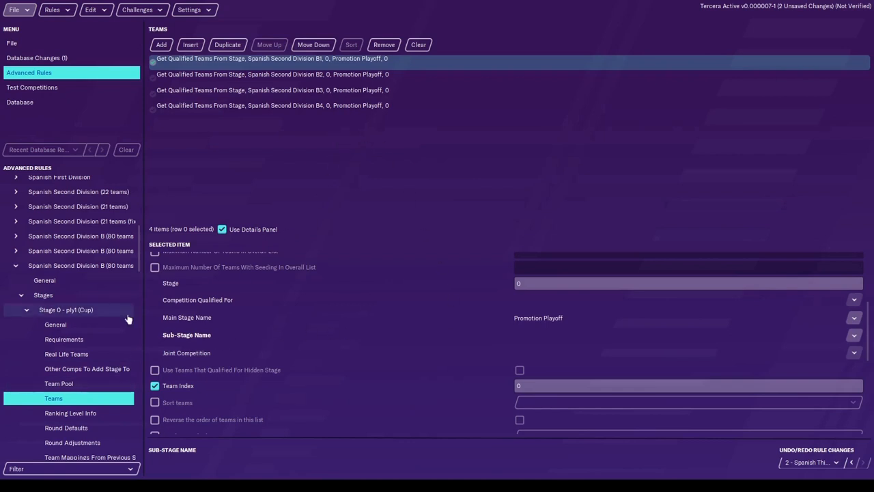
pyautogui.scroll(-10, 95, 328)
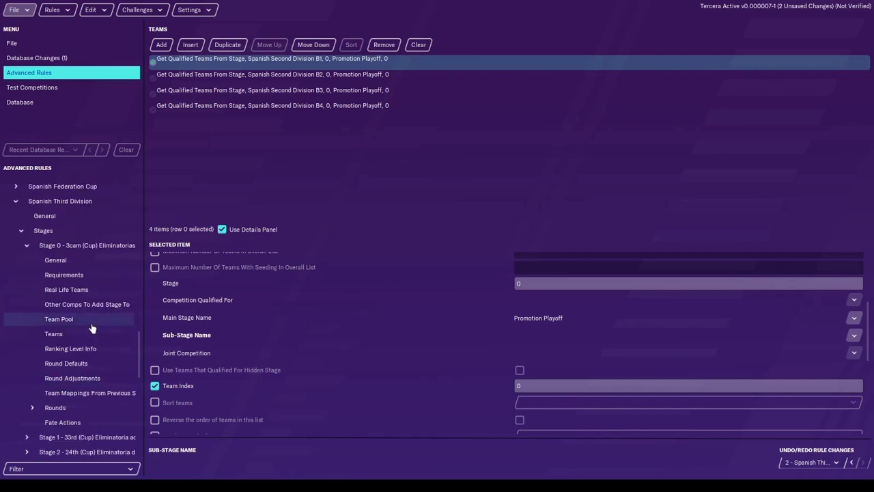
pyautogui.click(74, 335)
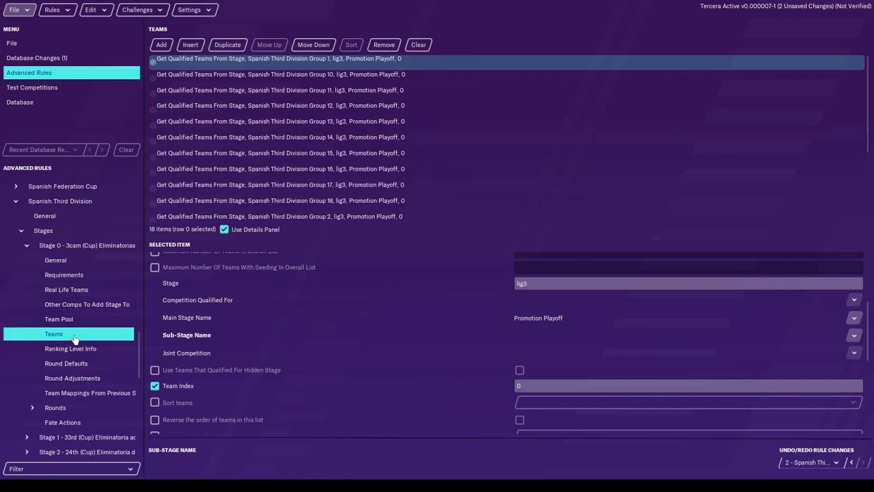
# Step: Try to test the Spanish Third Division rules with the edits still unsaved, dismissing the message each time
pyautogui.click(56, 9)
pyautogui.moveTo(82, 93)
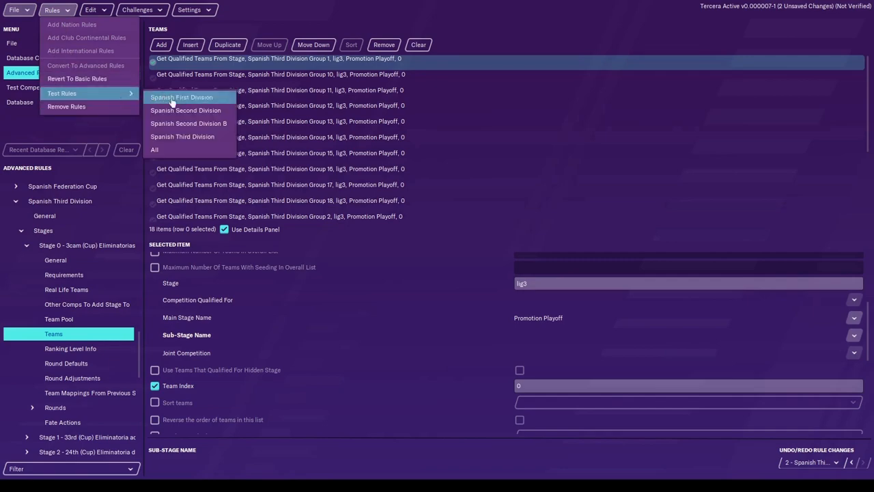
pyautogui.click(183, 140)
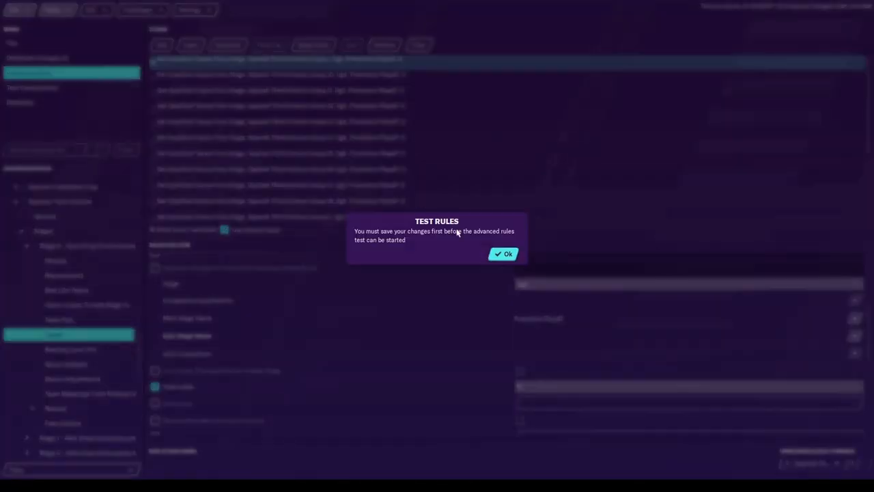
pyautogui.click(504, 254)
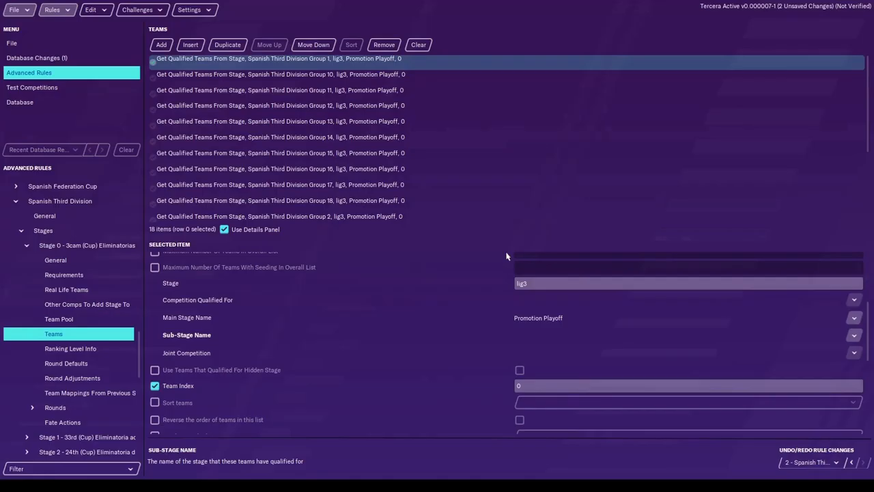
pyautogui.click(56, 10)
pyautogui.moveTo(105, 91)
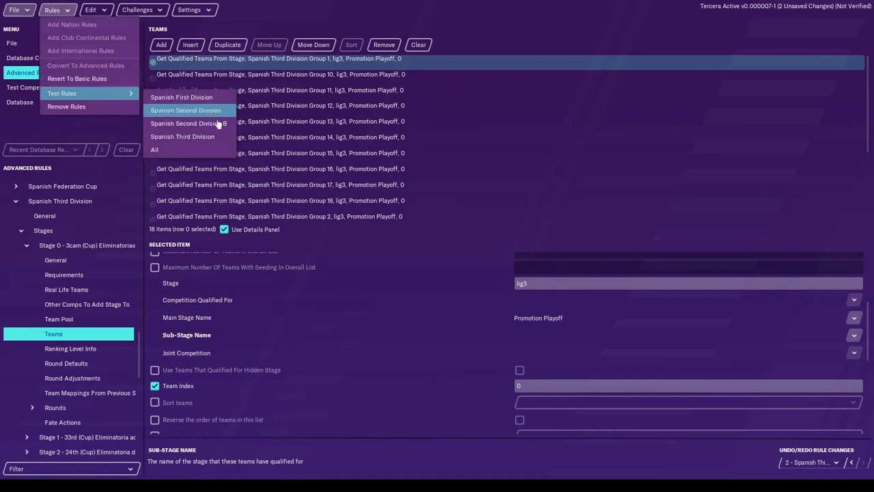
pyautogui.click(196, 140)
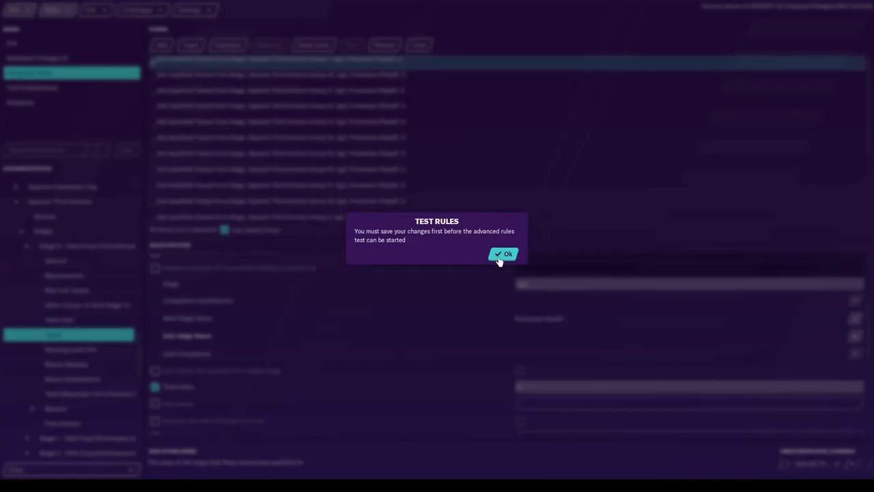
pyautogui.click(504, 255)
# Step: Save the edited rules file and dismiss the save message
pyautogui.click(15, 10)
pyautogui.click(60, 74)
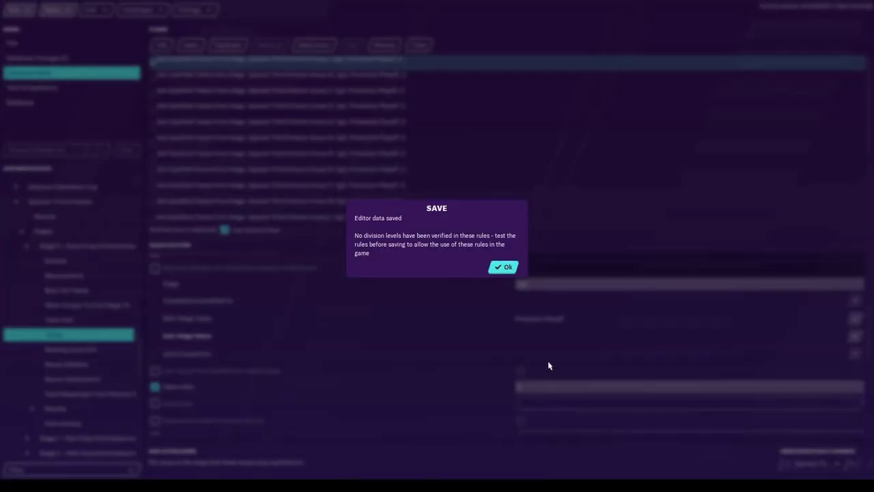
pyautogui.click(506, 268)
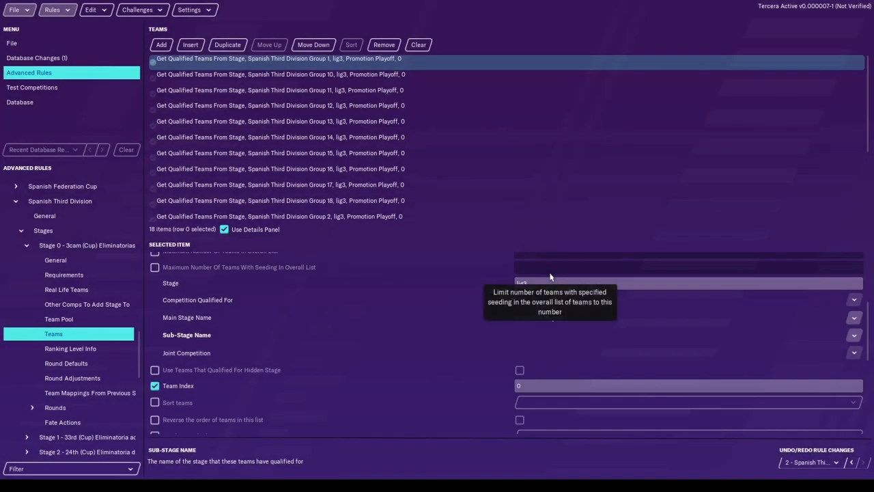
# Step: Test the rules for the Spanish Third Division and dismiss the test message
pyautogui.click(71, 11)
pyautogui.moveTo(82, 93)
pyautogui.click(217, 138)
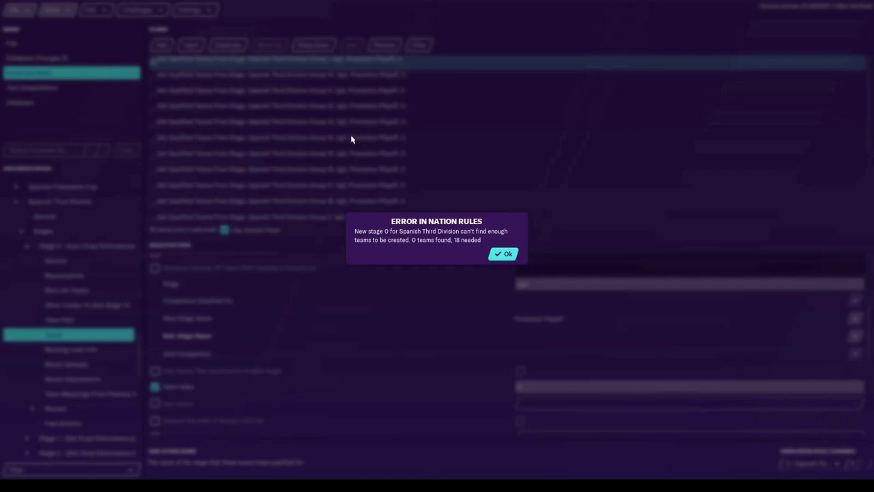
pyautogui.click(504, 254)
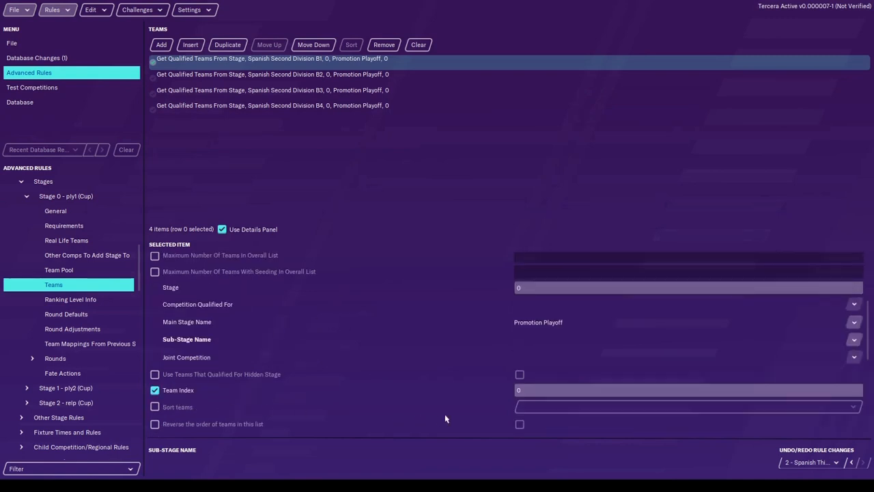
# Step: Examine the Spanish Third Division Group 1 team rule of the 3cam stage against the Second Division B ply1 team rule
pyautogui.scroll(3, 499, 355)
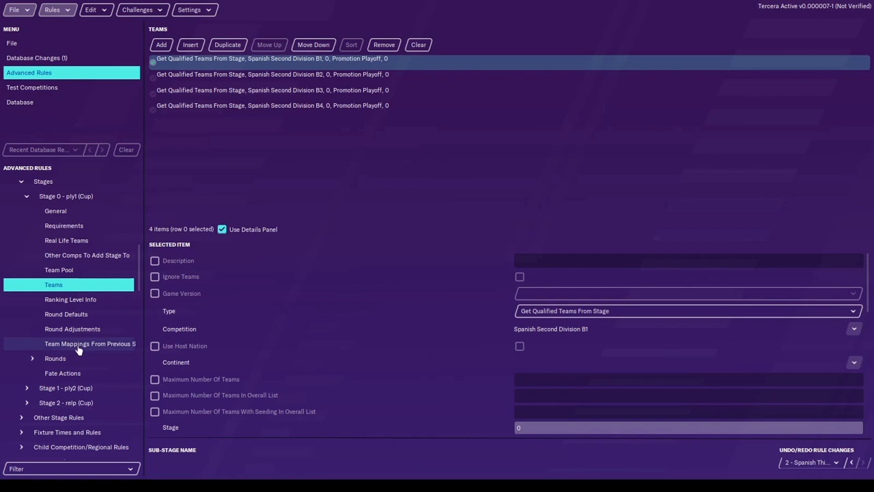
pyautogui.scroll(-3, 77, 350)
pyautogui.scroll(-2, 78, 350)
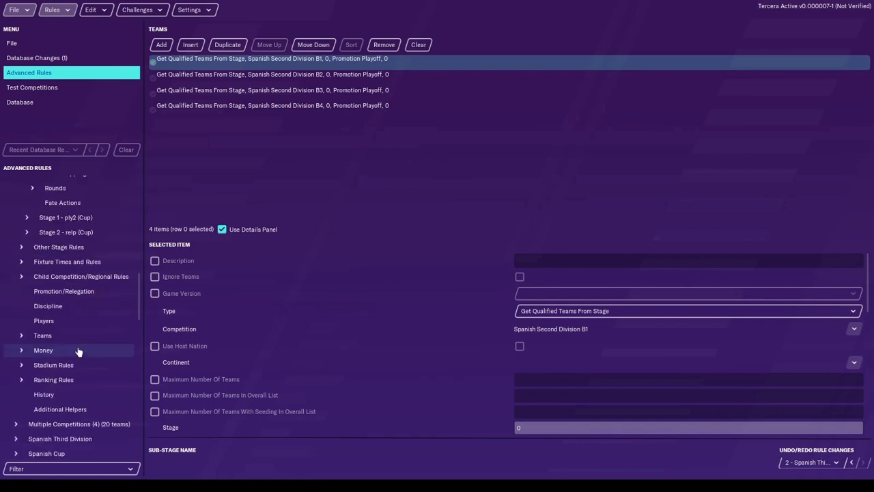
pyautogui.scroll(-6, 78, 410)
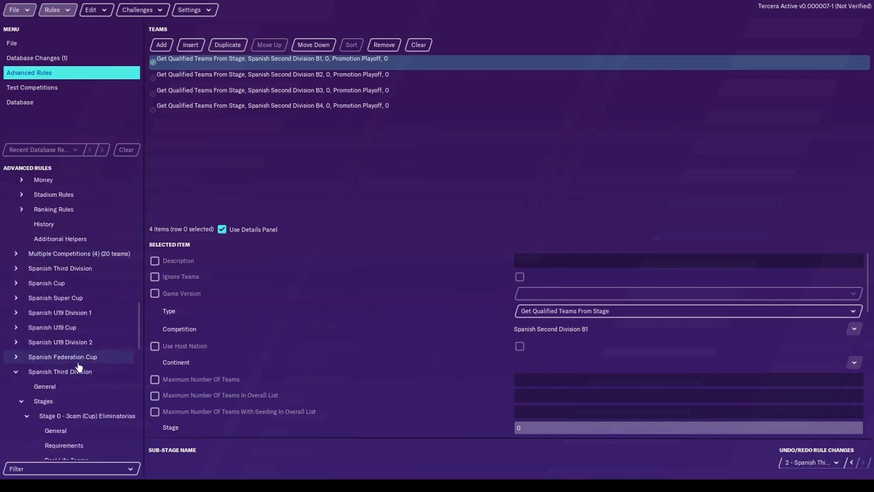
pyautogui.scroll(-8, 78, 367)
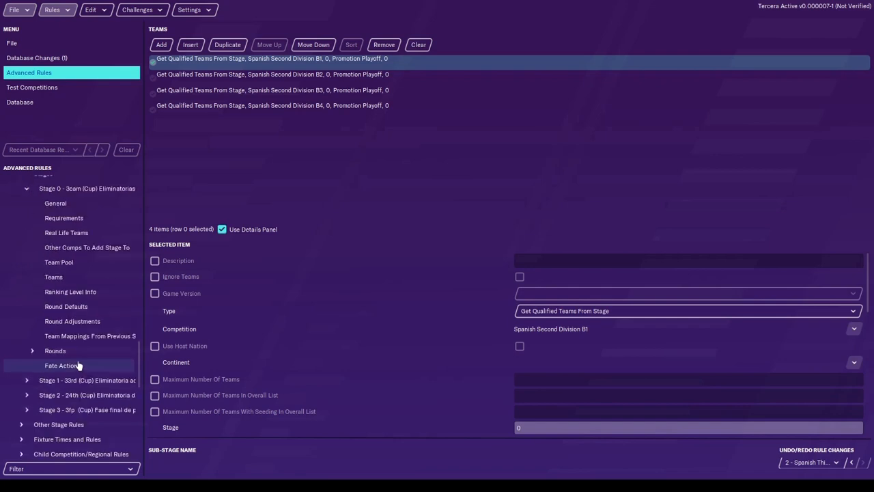
pyautogui.click(54, 277)
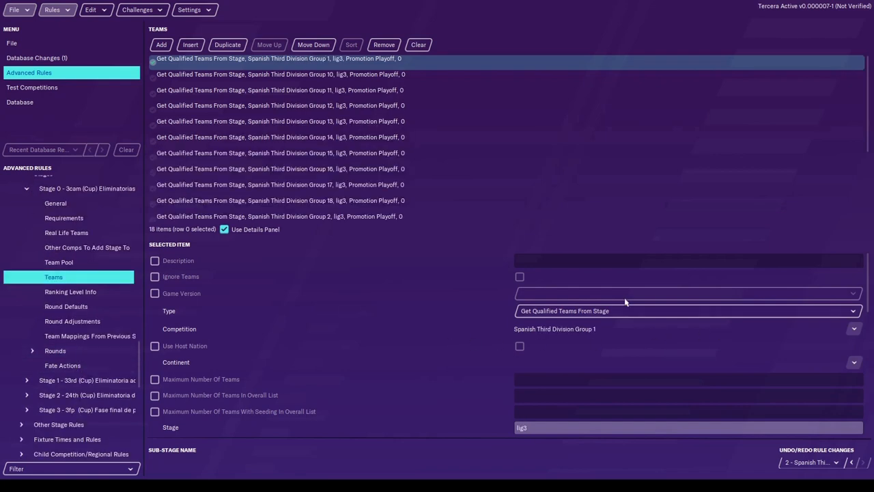
pyautogui.scroll(-5, 428, 347)
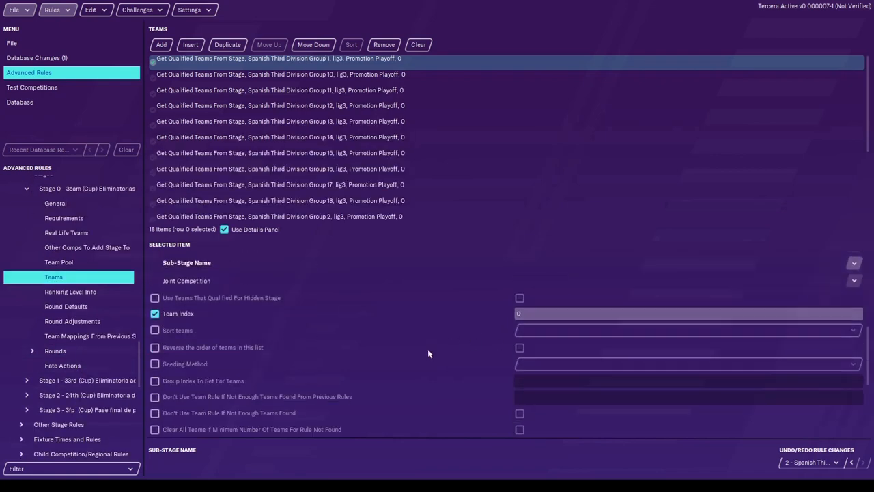
pyautogui.scroll(2, 429, 353)
pyautogui.scroll(3, 428, 351)
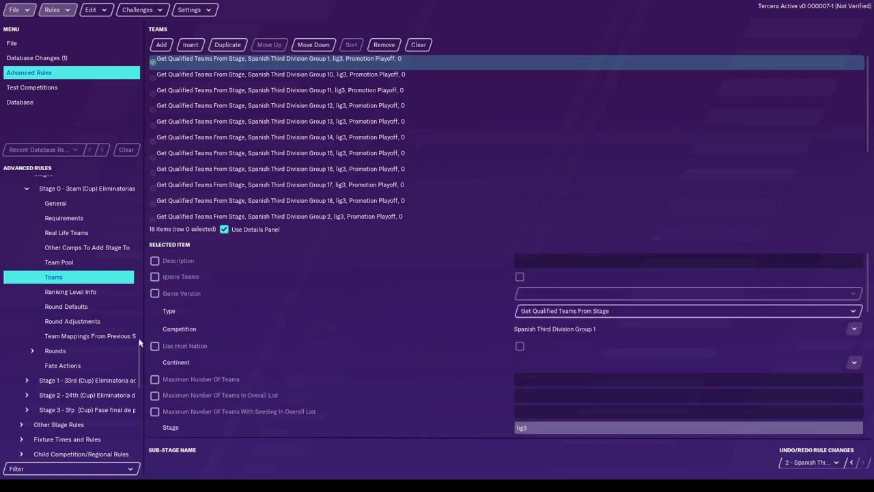
# Step: Review the settings of the Spanish Second Division B1 team rule in the ply1 stage, including its stage value
pyautogui.scroll(10, 75, 312)
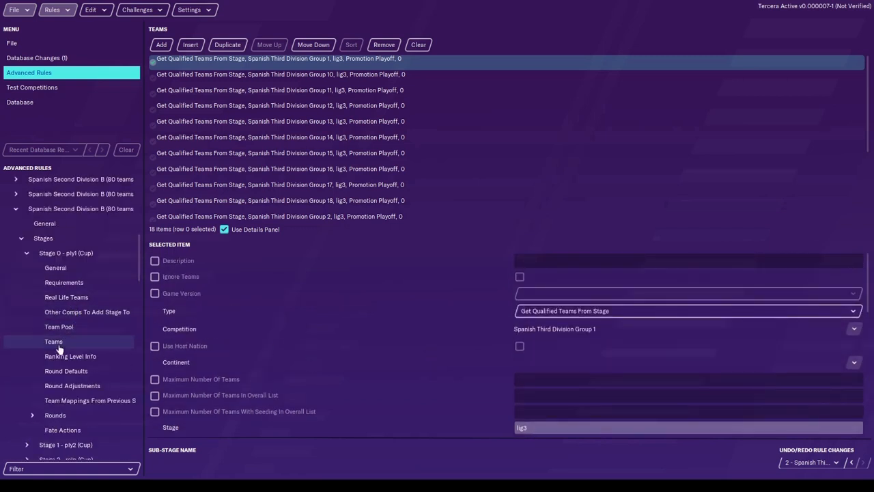
pyautogui.click(59, 343)
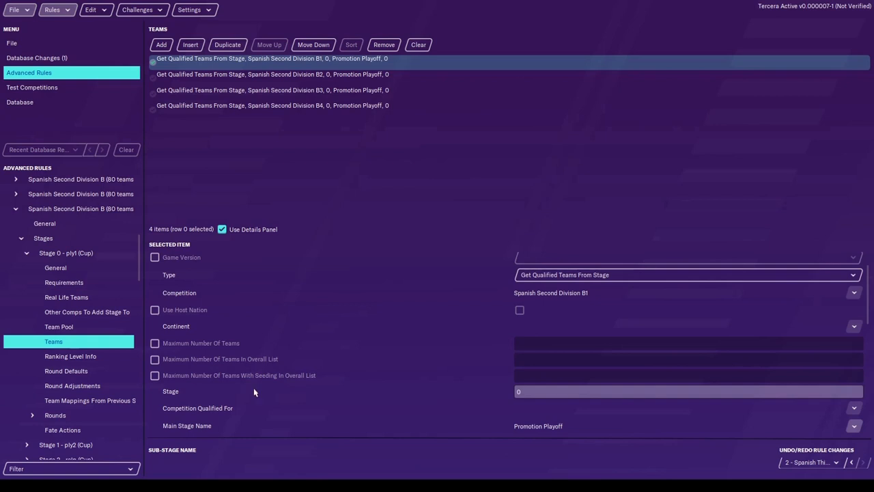
pyautogui.scroll(-2, 253, 387)
pyautogui.scroll(-3, 254, 391)
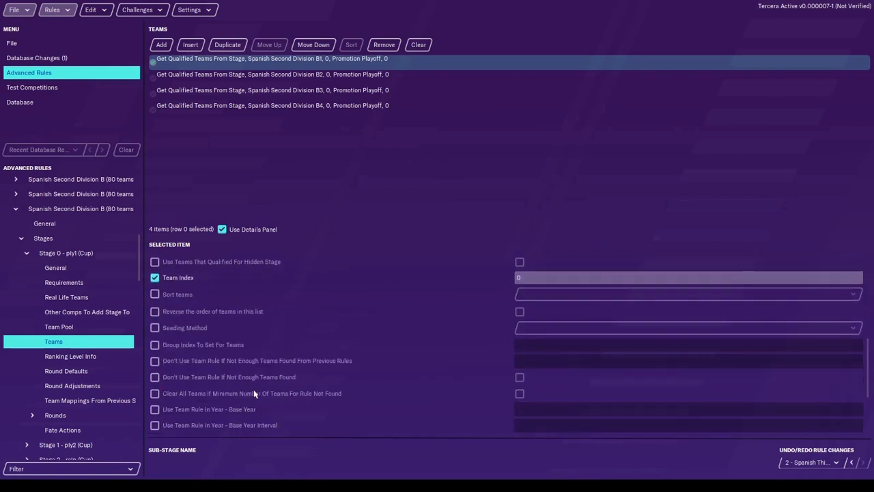
pyautogui.scroll(3, 254, 391)
pyautogui.scroll(-6, 96, 388)
pyautogui.scroll(3, 96, 388)
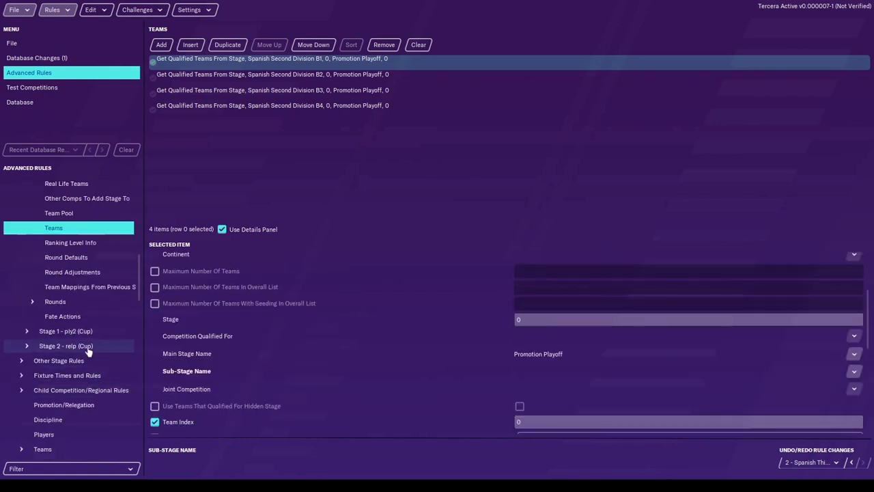
# Step: Set the Stage value to 0 in the Spanish Third Division Group 1 team rule of the 3cam stage
pyautogui.scroll(-6, 89, 328)
pyautogui.scroll(-3, 87, 312)
pyautogui.click(54, 276)
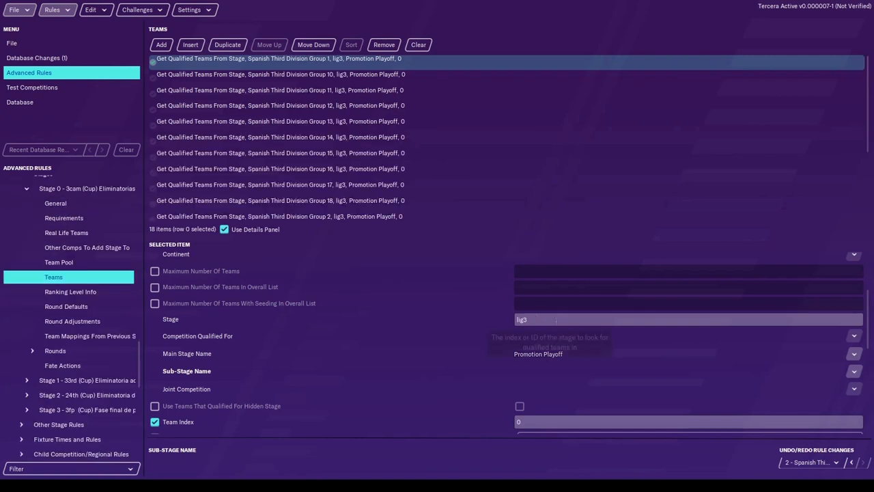
pyautogui.click(552, 319)
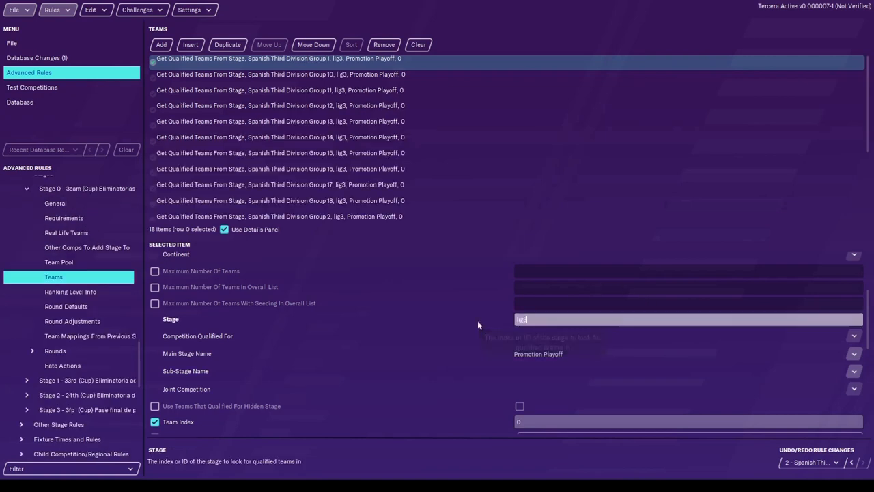
pyautogui.press('BackSpace')
pyautogui.press('BackSpace')
pyautogui.press('BackSpace')
pyautogui.press('BackSpace')
pyautogui.write('0')
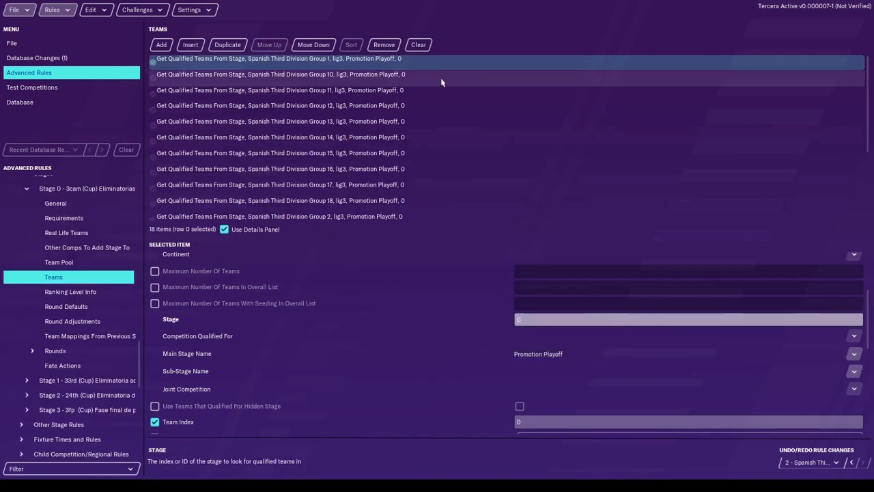
pyautogui.press('Return')
# Step: Set the Stage value to 0 for all the remaining Spanish Third Division group team rules of the 3cam stage together
pyautogui.moveTo(154, 80); pyautogui.dragTo(165, 239)
pyautogui.moveTo(526, 319); pyautogui.dragTo(505, 321)
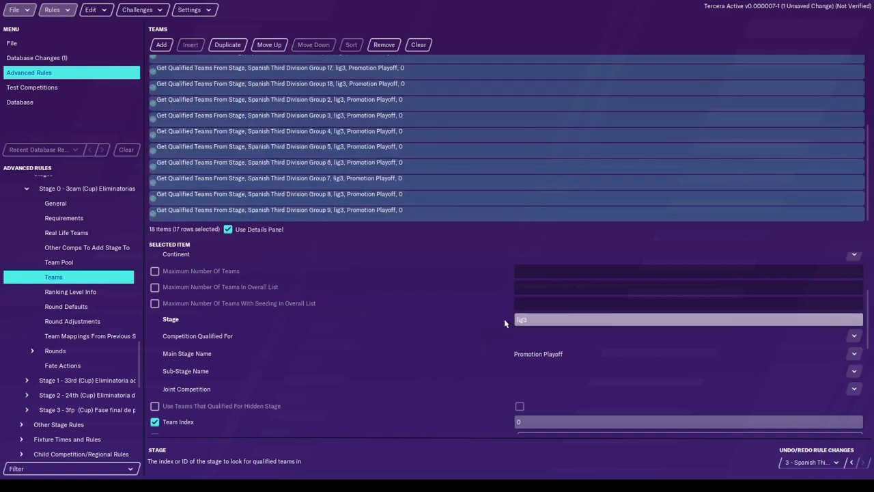
pyautogui.write('0')
# Step: Save the rules file with the updated 3cam team rules and dismiss the save message
pyautogui.click(19, 10)
pyautogui.click(27, 93)
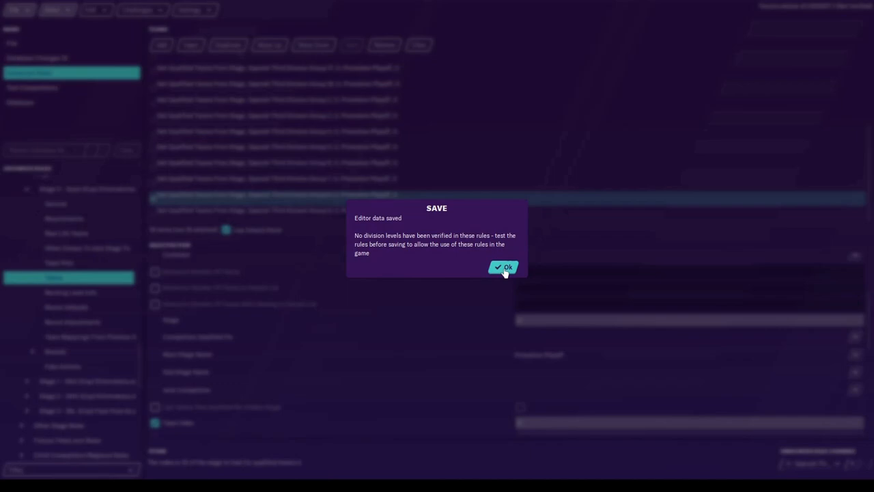
pyautogui.click(504, 268)
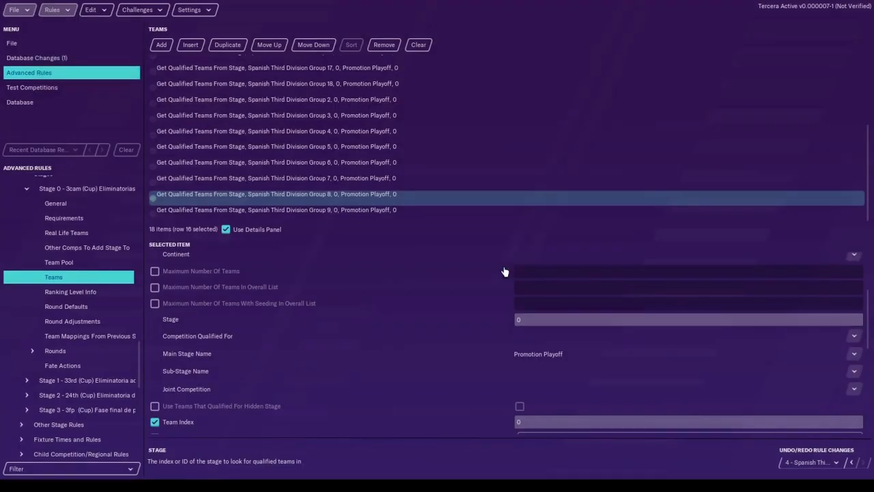
# Step: Test the Spanish Third Division rules again and dismiss the test message
pyautogui.click(54, 9)
pyautogui.moveTo(136, 95)
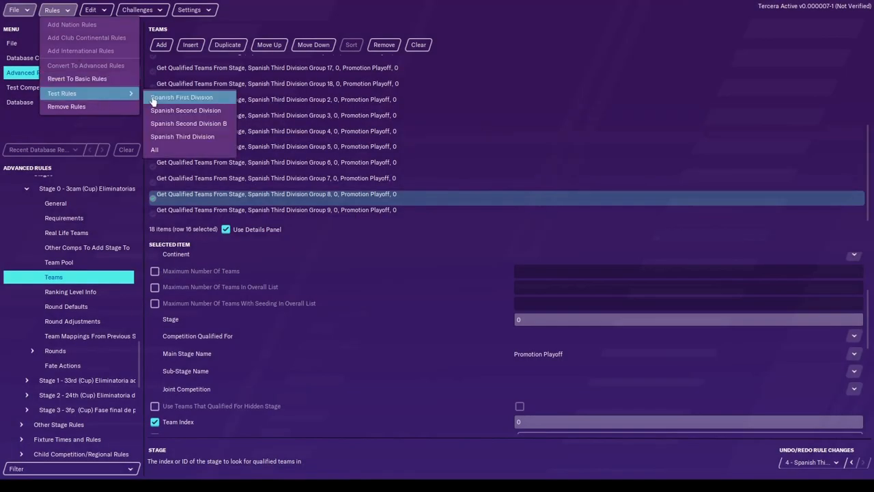
pyautogui.click(182, 137)
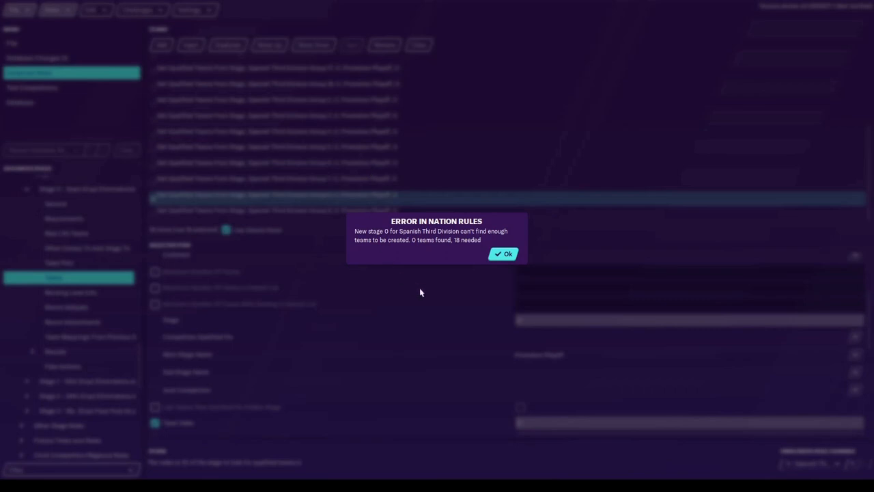
pyautogui.click(503, 254)
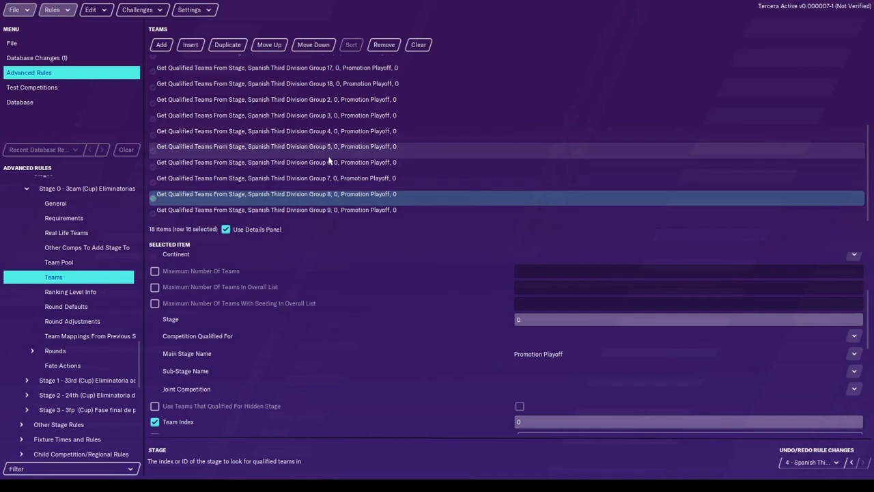
# Step: Examine the Get All Teams From Division team rule in the league stage of Spanish Third Division Group 9
pyautogui.scroll(4, 328, 159)
pyautogui.scroll(-10, 78, 234)
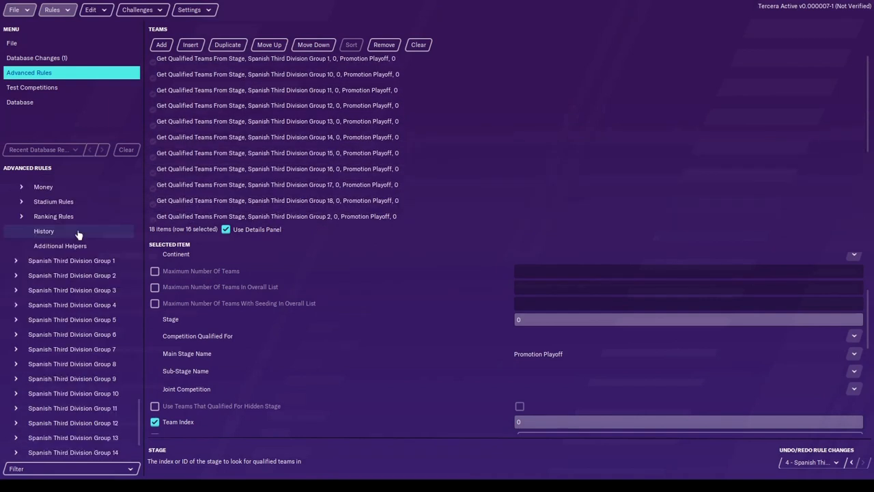
pyautogui.click(65, 304)
pyautogui.click(46, 334)
pyautogui.click(42, 361)
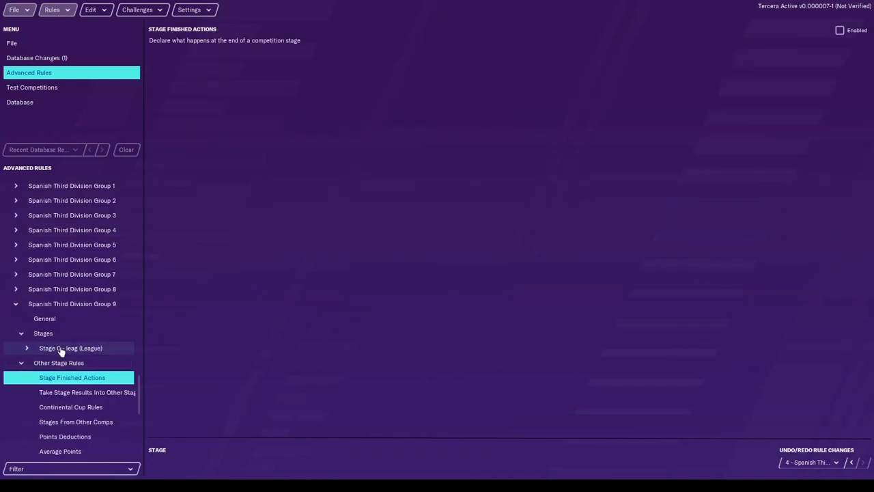
pyautogui.click(60, 349)
pyautogui.click(53, 436)
pyautogui.click(198, 60)
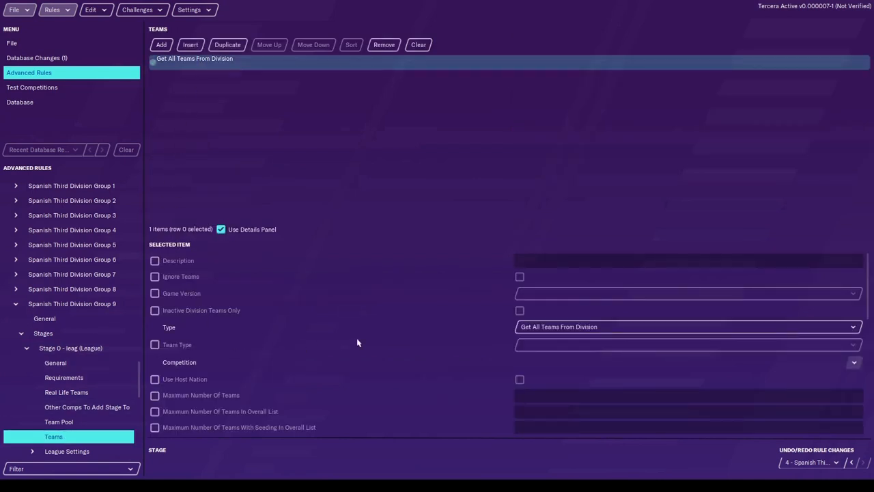
pyautogui.scroll(-5, 74, 280)
pyautogui.scroll(-5, 73, 280)
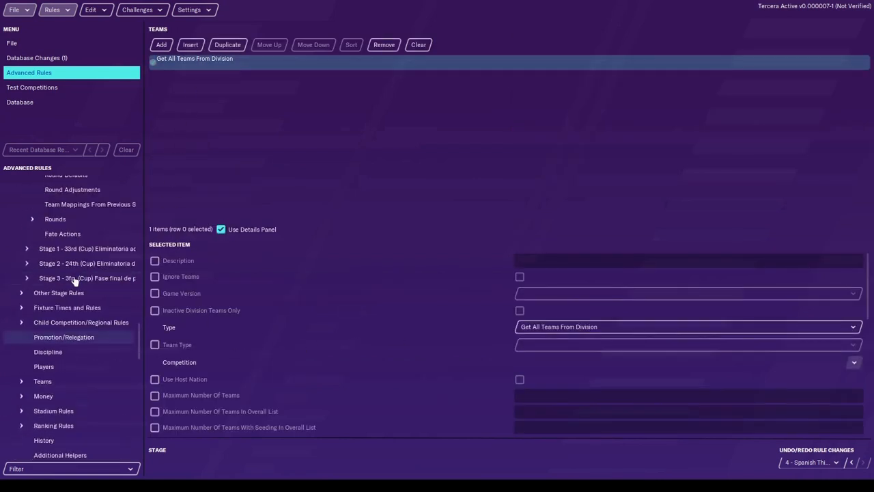
# Step: Examine the stage 0 team rules of the last Spanish Second Division B entry and of Multiple Competitions (4) (20 teams) for comparison
pyautogui.scroll(2, 74, 280)
pyautogui.scroll(-15, 76, 225)
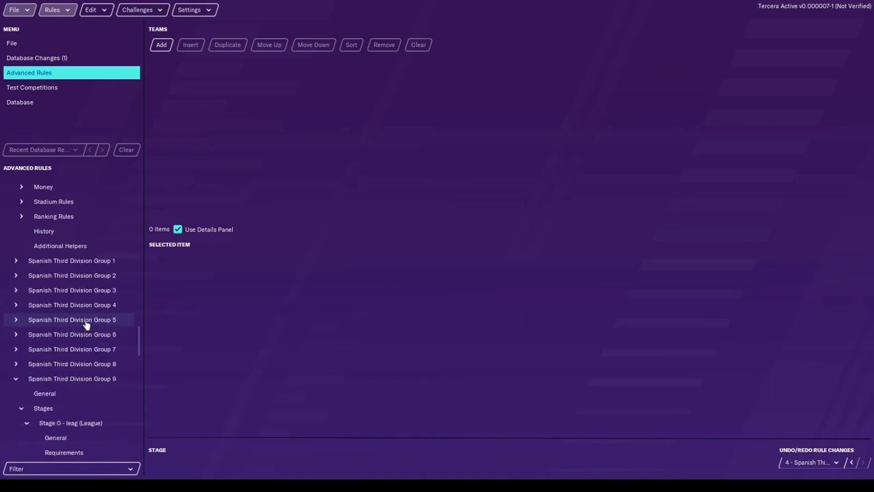
pyautogui.scroll(15, 87, 325)
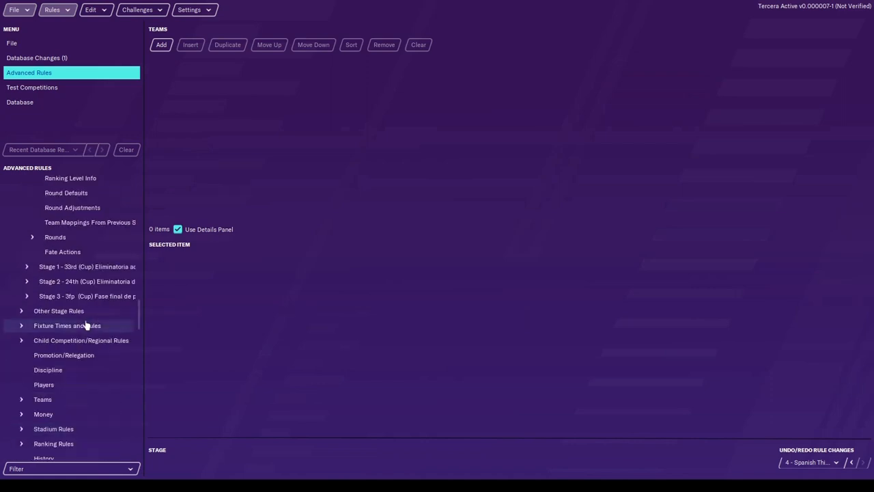
pyautogui.scroll(15, 91, 321)
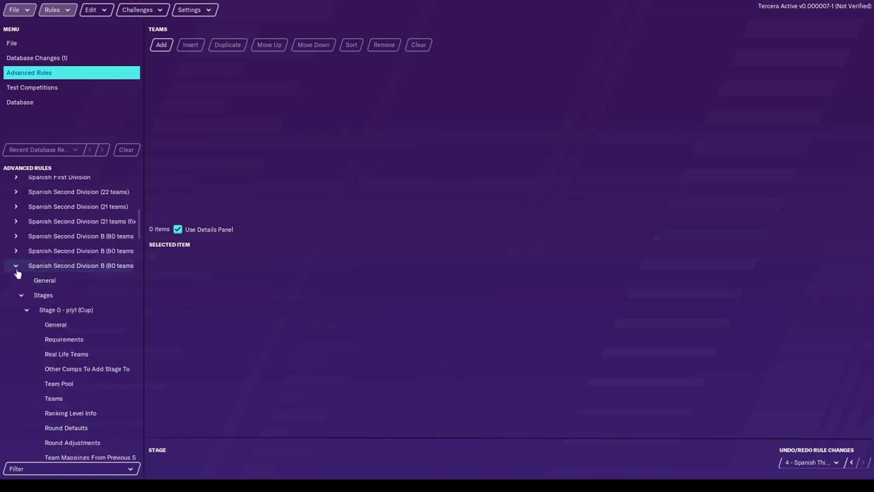
pyautogui.click(68, 398)
pyautogui.click(16, 265)
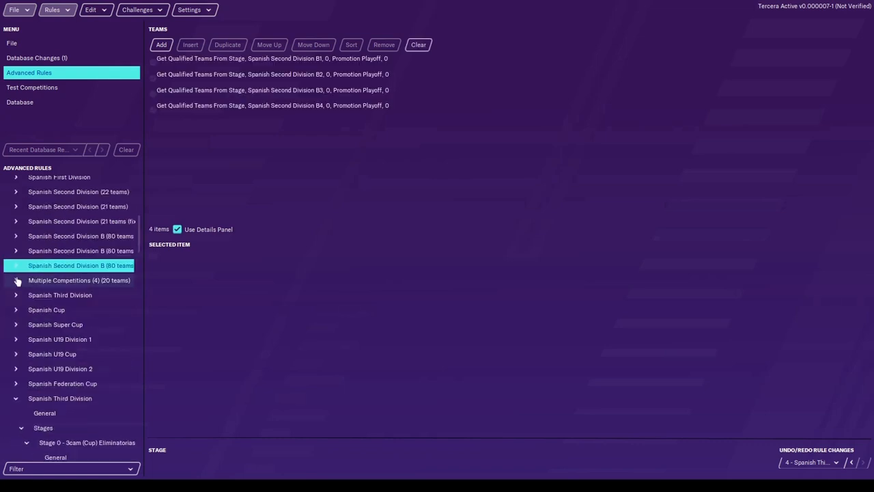
pyautogui.click(16, 280)
pyautogui.click(27, 325)
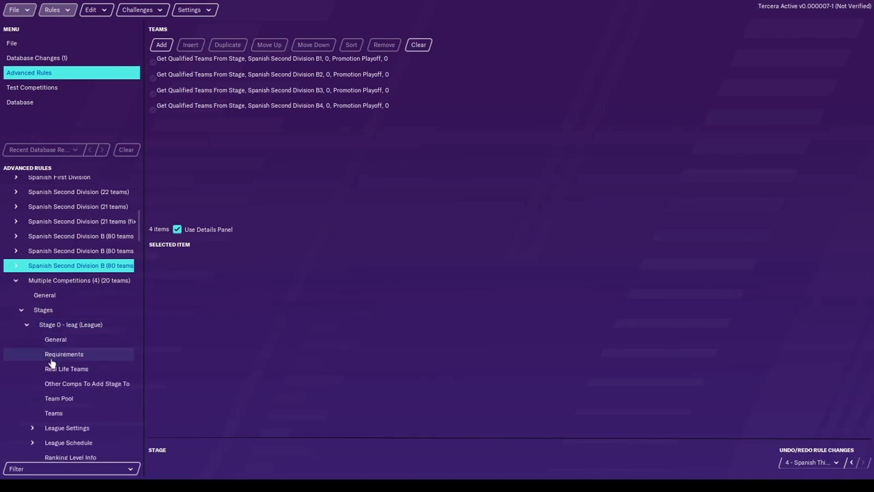
pyautogui.click(72, 415)
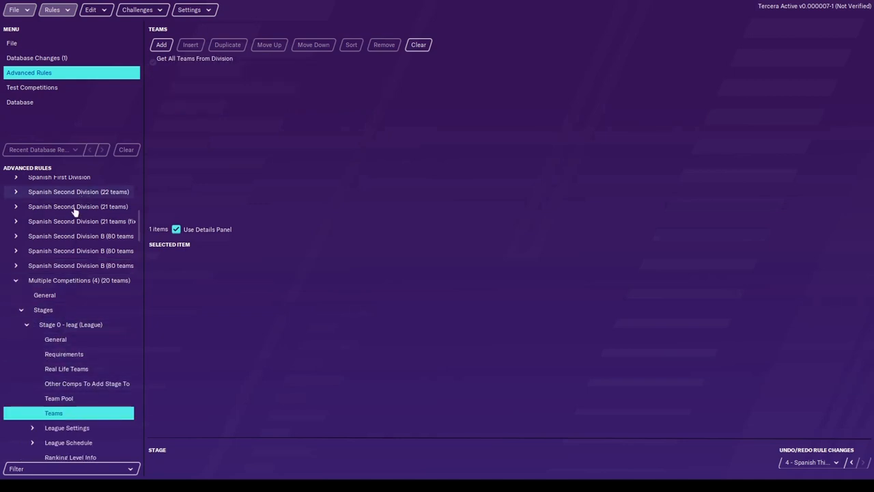
pyautogui.click(195, 60)
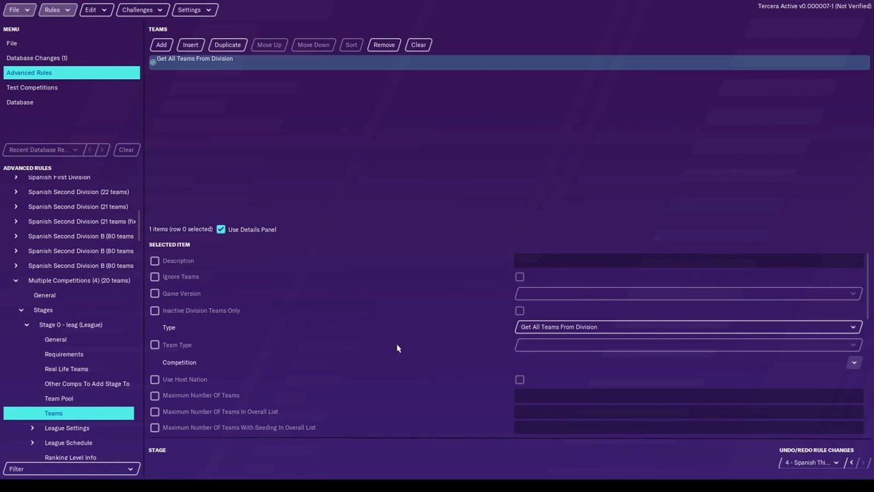
pyautogui.scroll(-10, 68, 355)
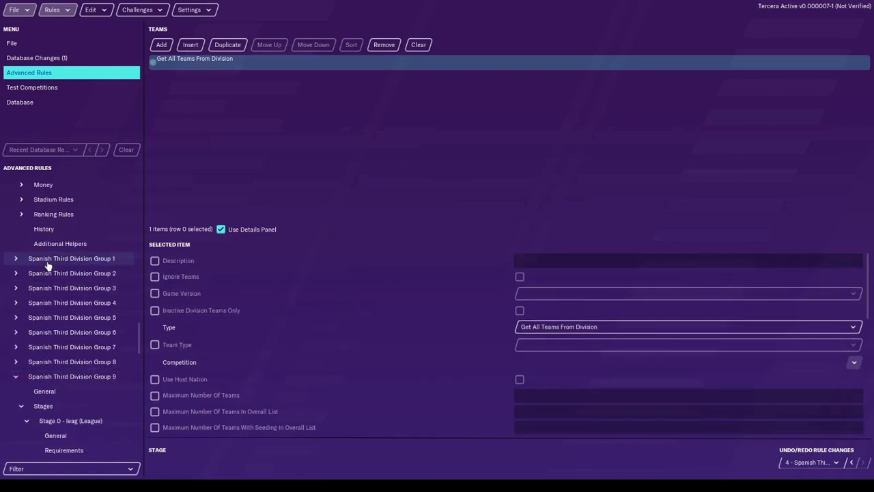
# Step: Set the Competition of the team rule in Spanish Third Division Group 1's league stage to Spanish Third Division Group 1
pyautogui.click(16, 258)
pyautogui.click(64, 392)
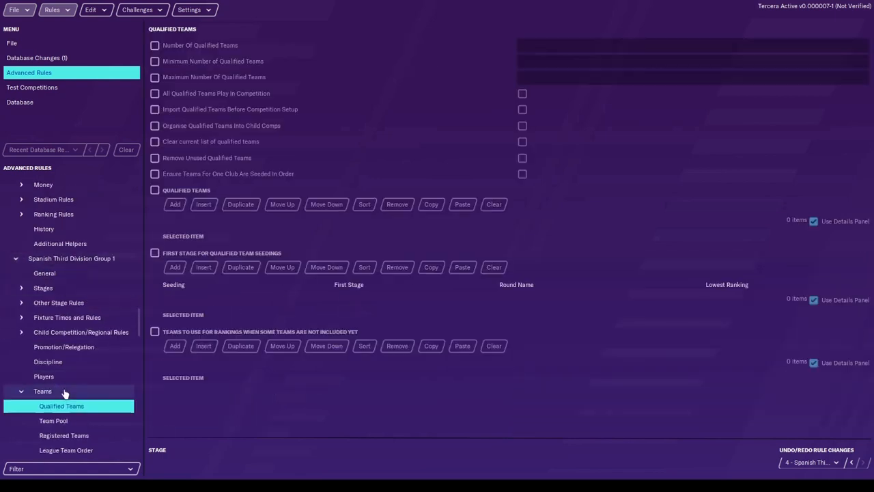
pyautogui.click(72, 435)
pyautogui.scroll(-1, 73, 341)
pyautogui.click(75, 233)
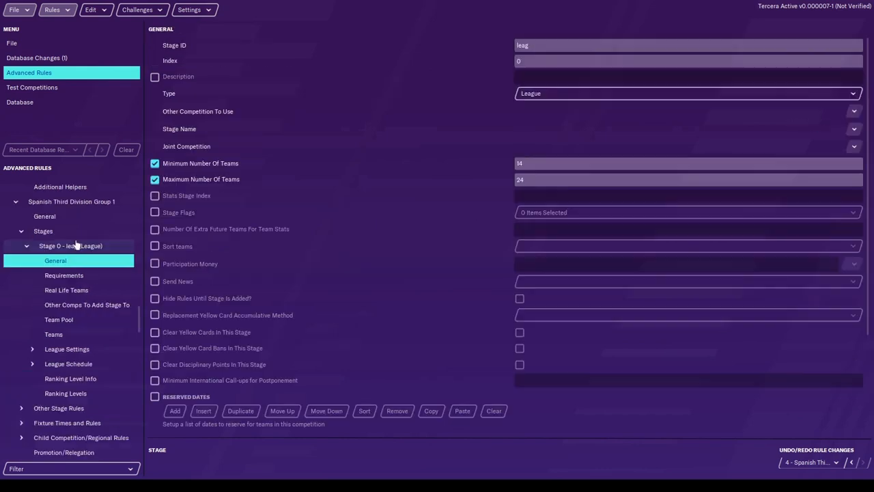
pyautogui.click(54, 334)
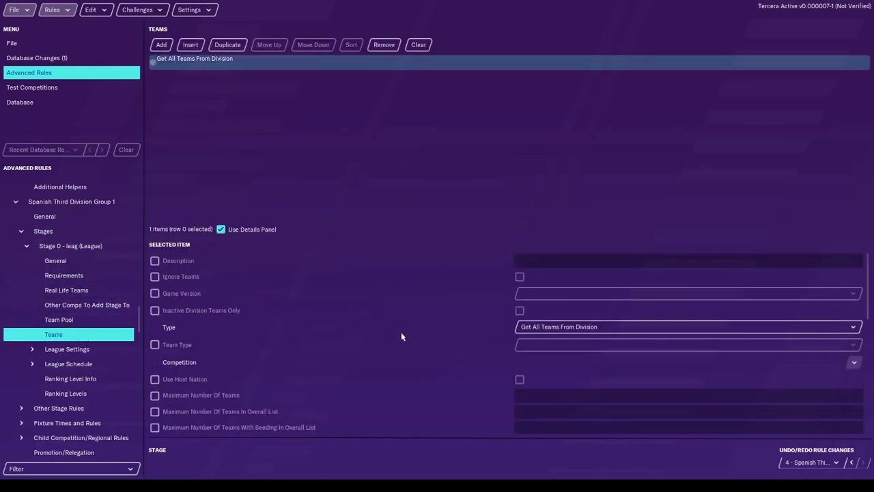
pyautogui.click(853, 363)
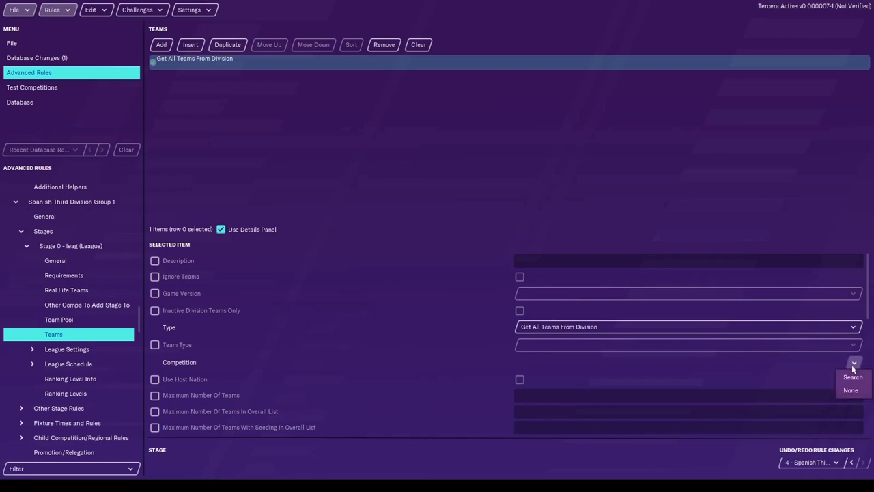
pyautogui.click(857, 380)
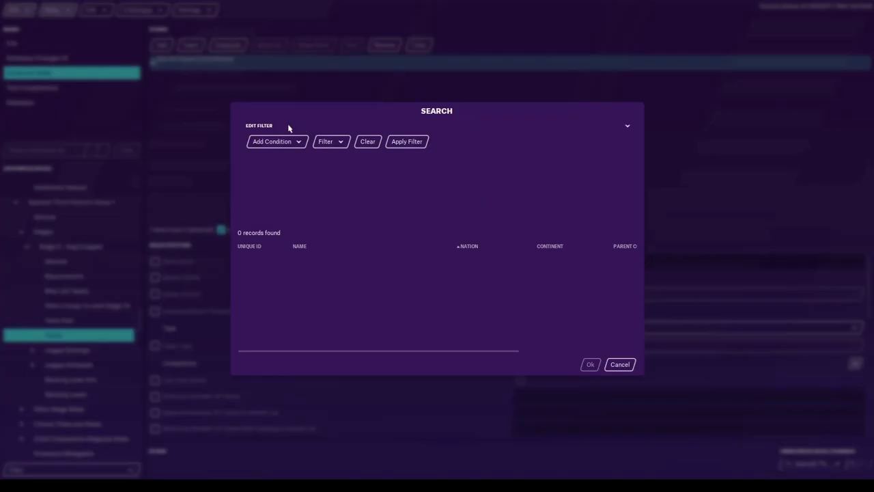
pyautogui.click(275, 140)
pyautogui.click(267, 171)
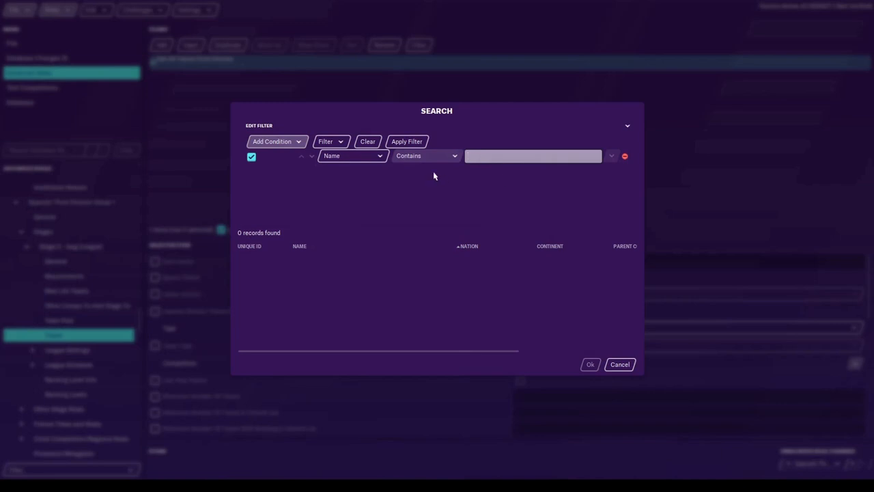
pyautogui.write('Spanish third division')
pyautogui.press('Return')
pyautogui.doubleClick(322, 276)
# Step: Save the editor data, test the Spanish Third Division rules and dismiss the test message
pyautogui.click(15, 10)
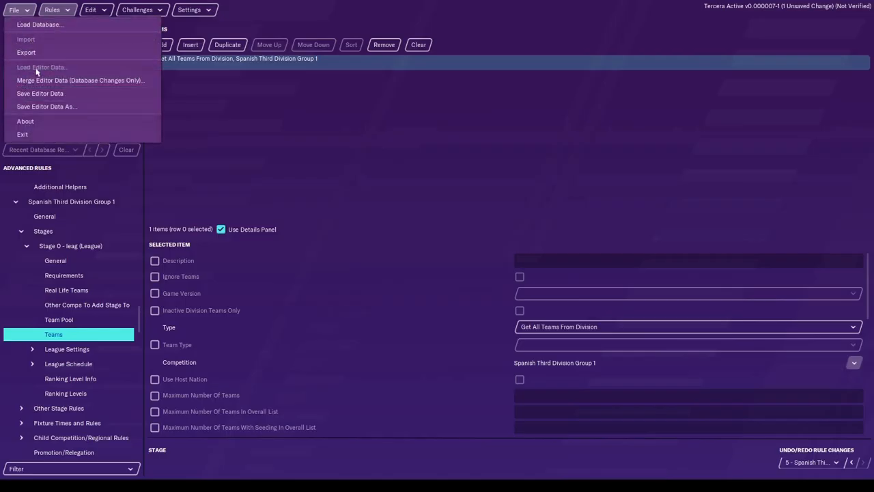
pyautogui.click(43, 96)
pyautogui.click(54, 10)
pyautogui.moveTo(95, 94)
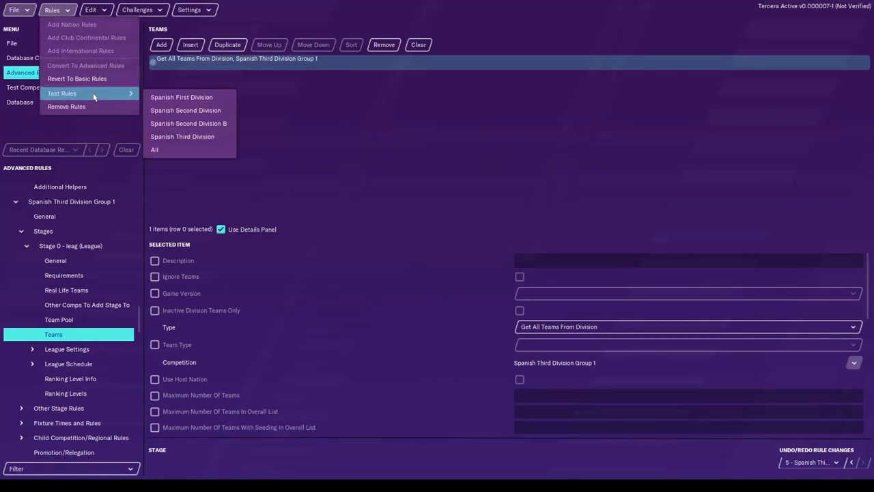
pyautogui.click(181, 137)
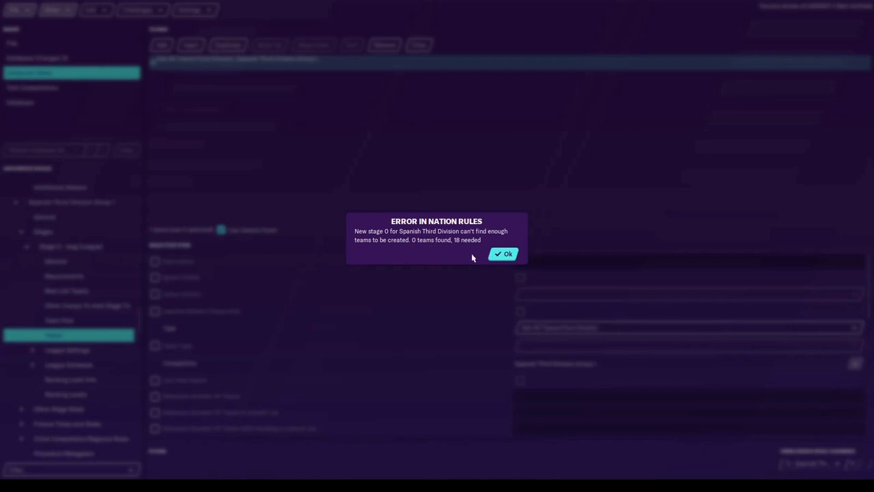
pyautogui.click(504, 254)
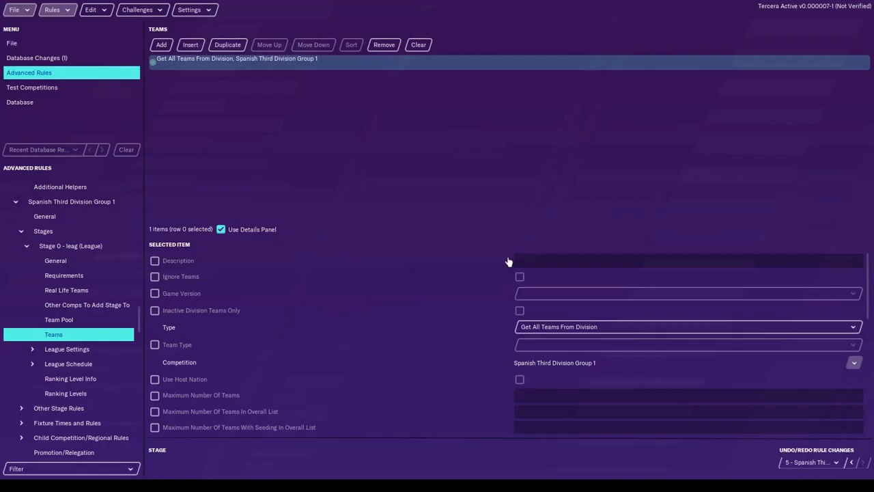
# Step: Clear the Competition of the Spanish Third Division Group 1 league stage team rule, then save the editor data and dismiss the save message
pyautogui.click(854, 362)
pyautogui.click(789, 389)
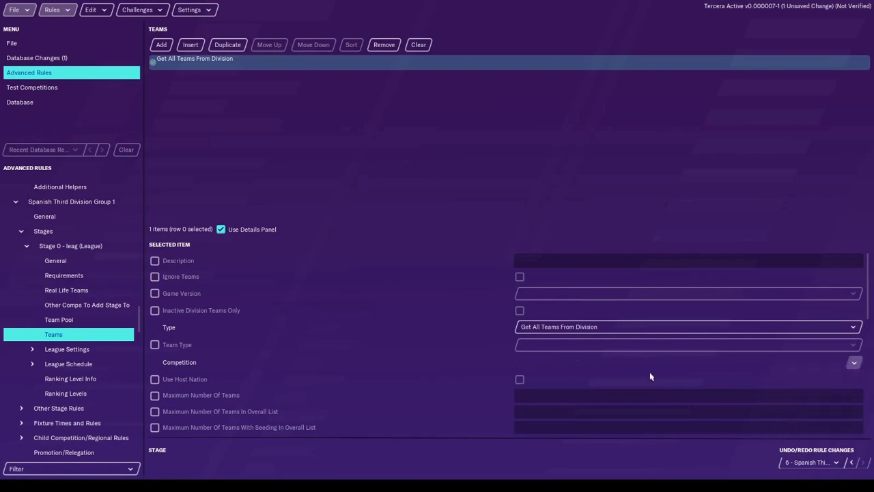
pyautogui.click(16, 10)
pyautogui.click(58, 94)
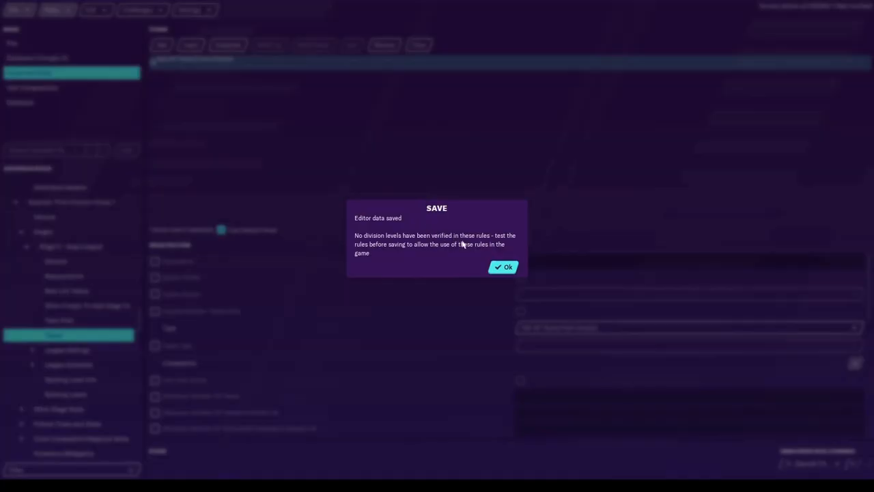
pyautogui.click(503, 266)
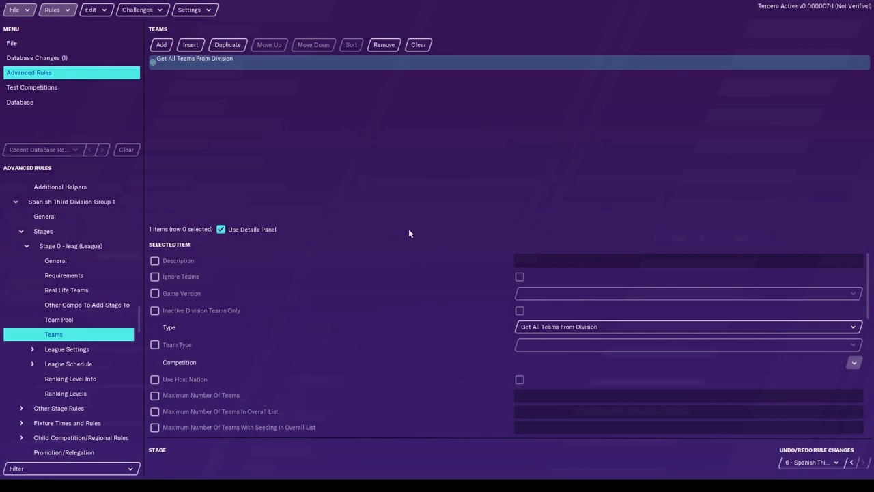